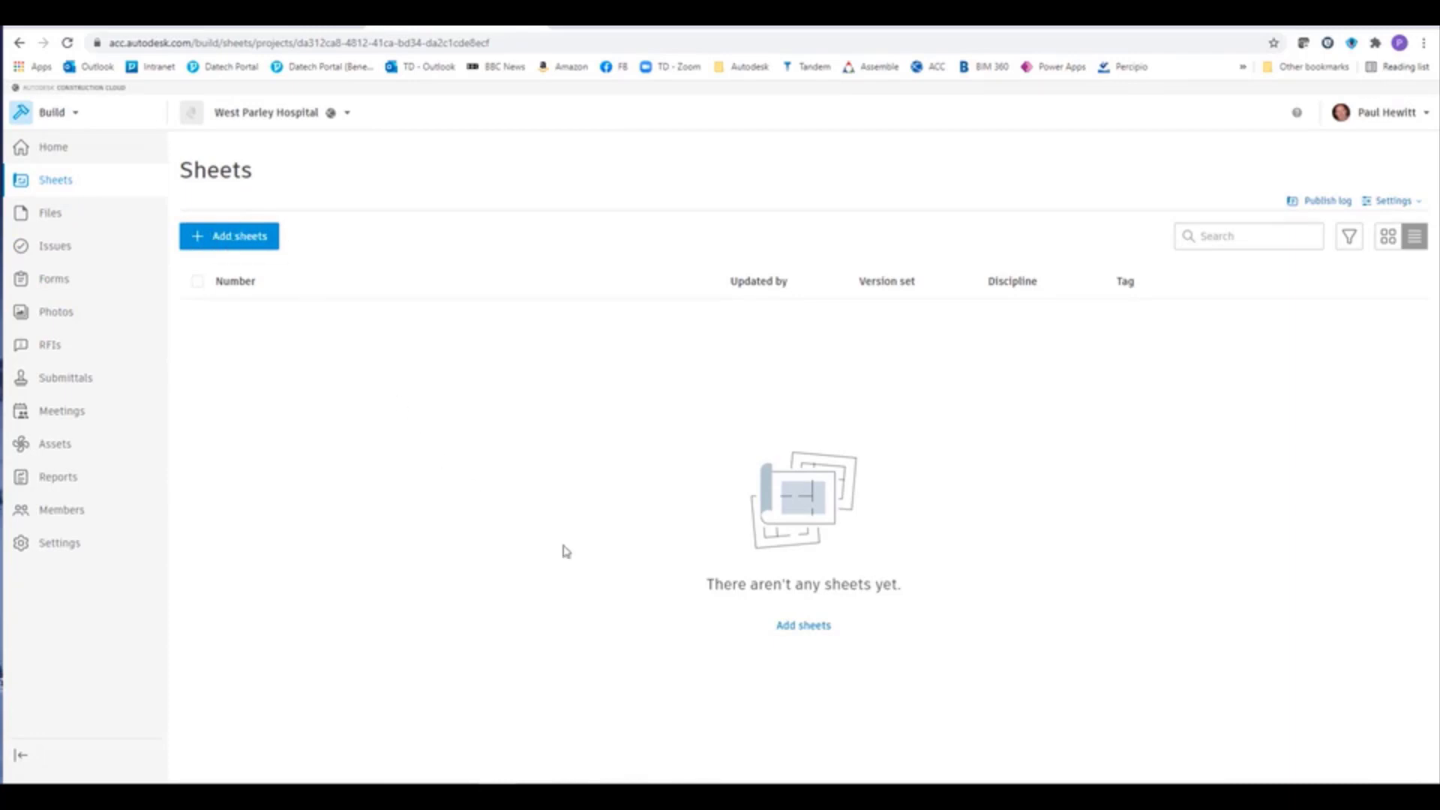
Upload the five mechanical plan PDFs, M101 to M105, from the PDFs folder as new sheets and continue to the version set
left_click(812, 628)
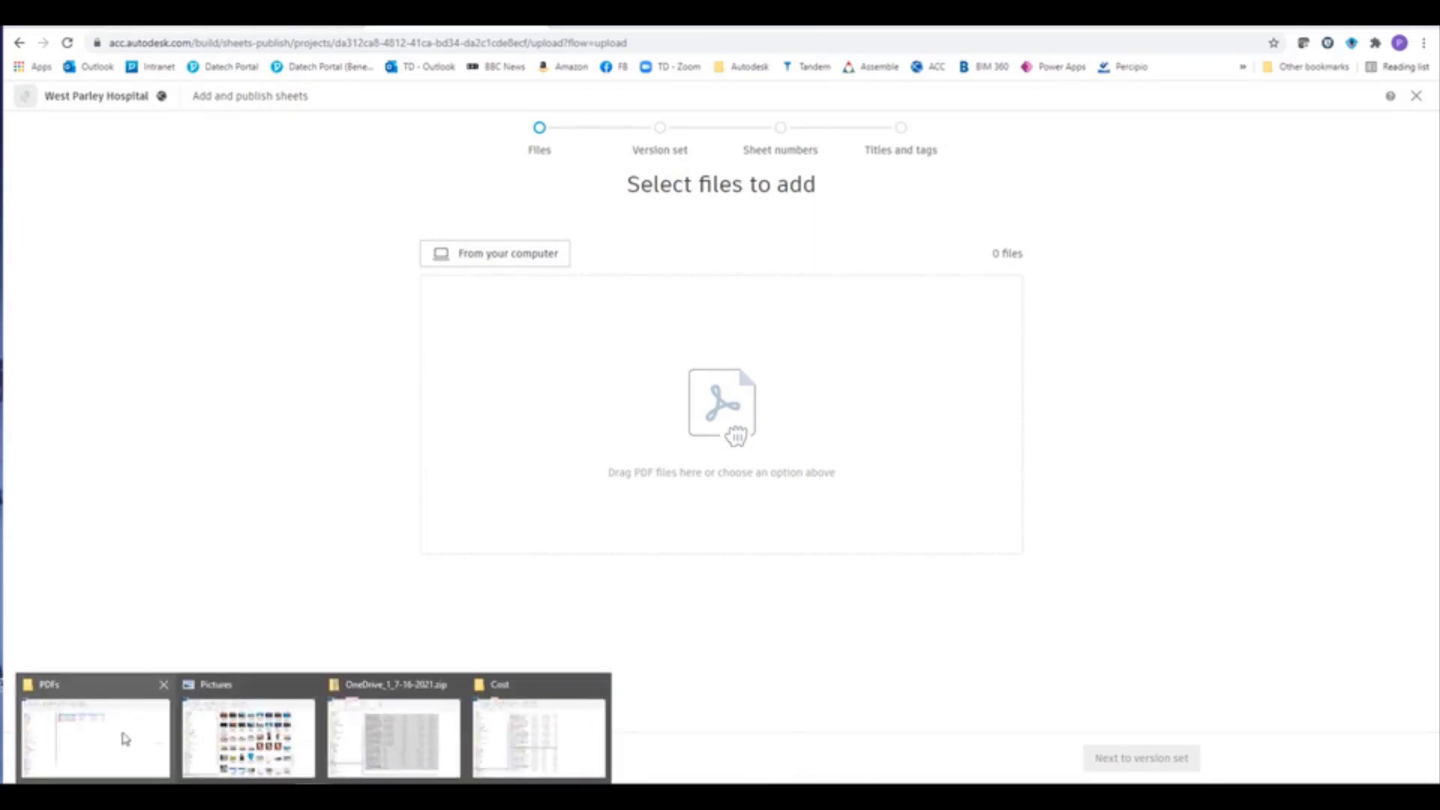
left_click(123, 736)
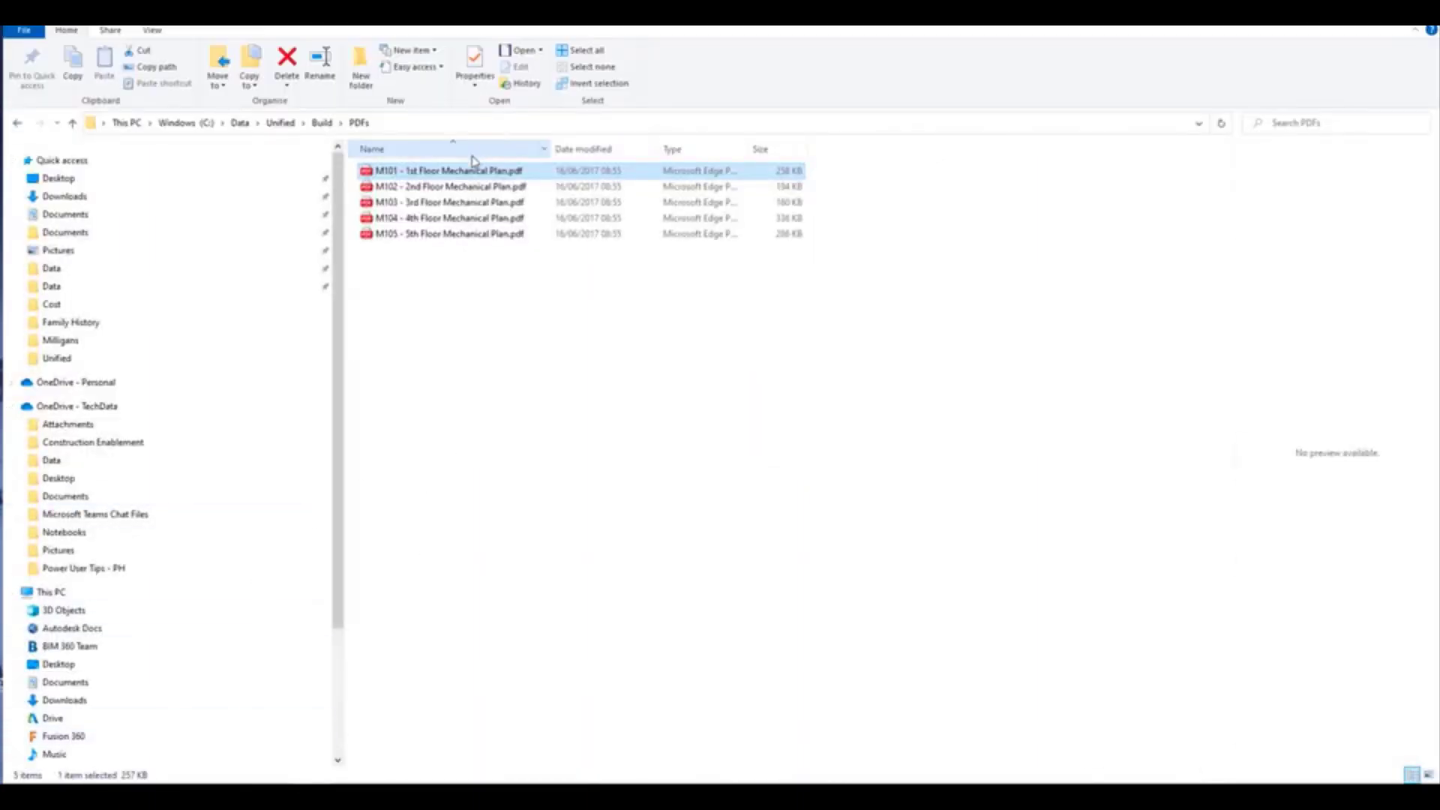
left_click(466, 237, "shift")
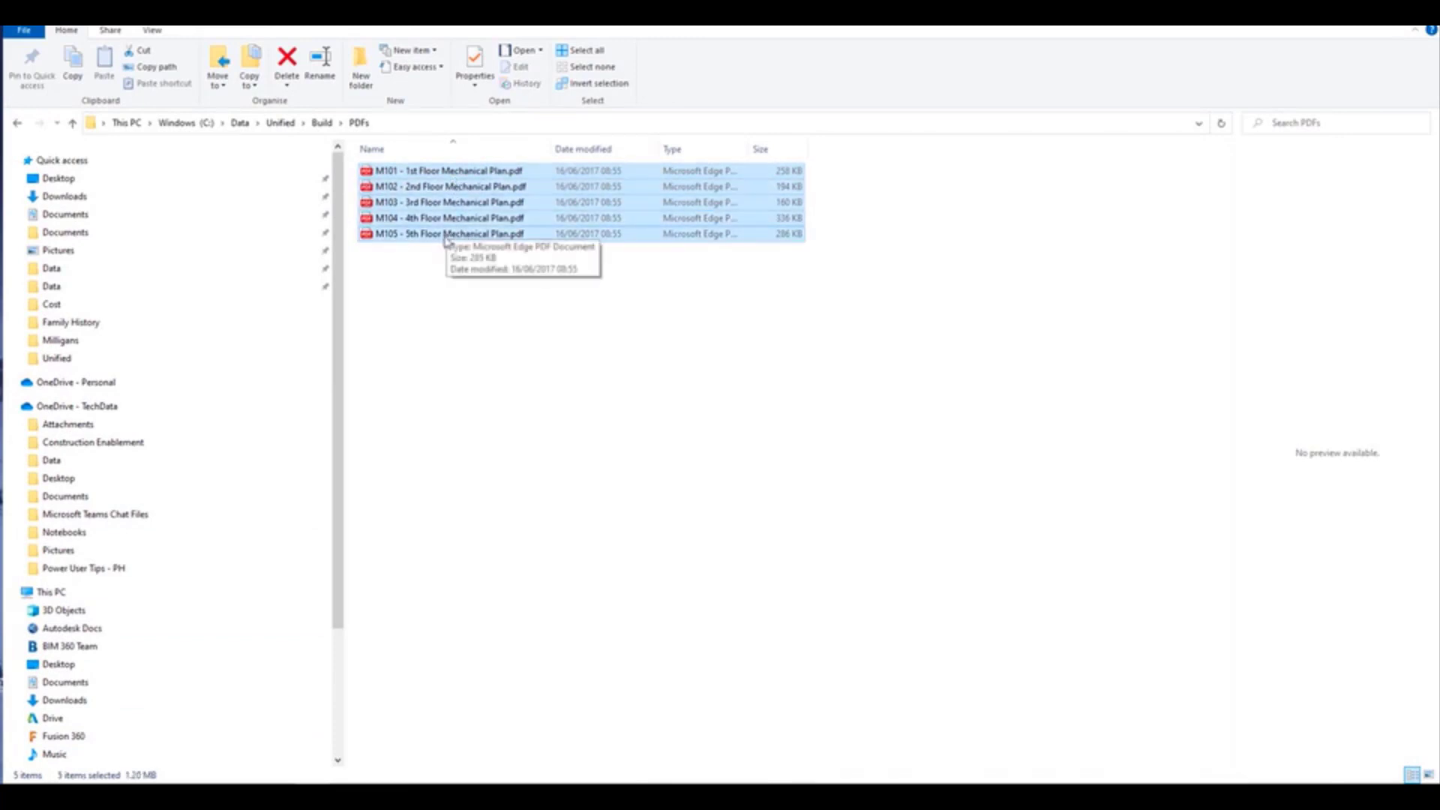
left_click_drag(444, 239, 681, 399)
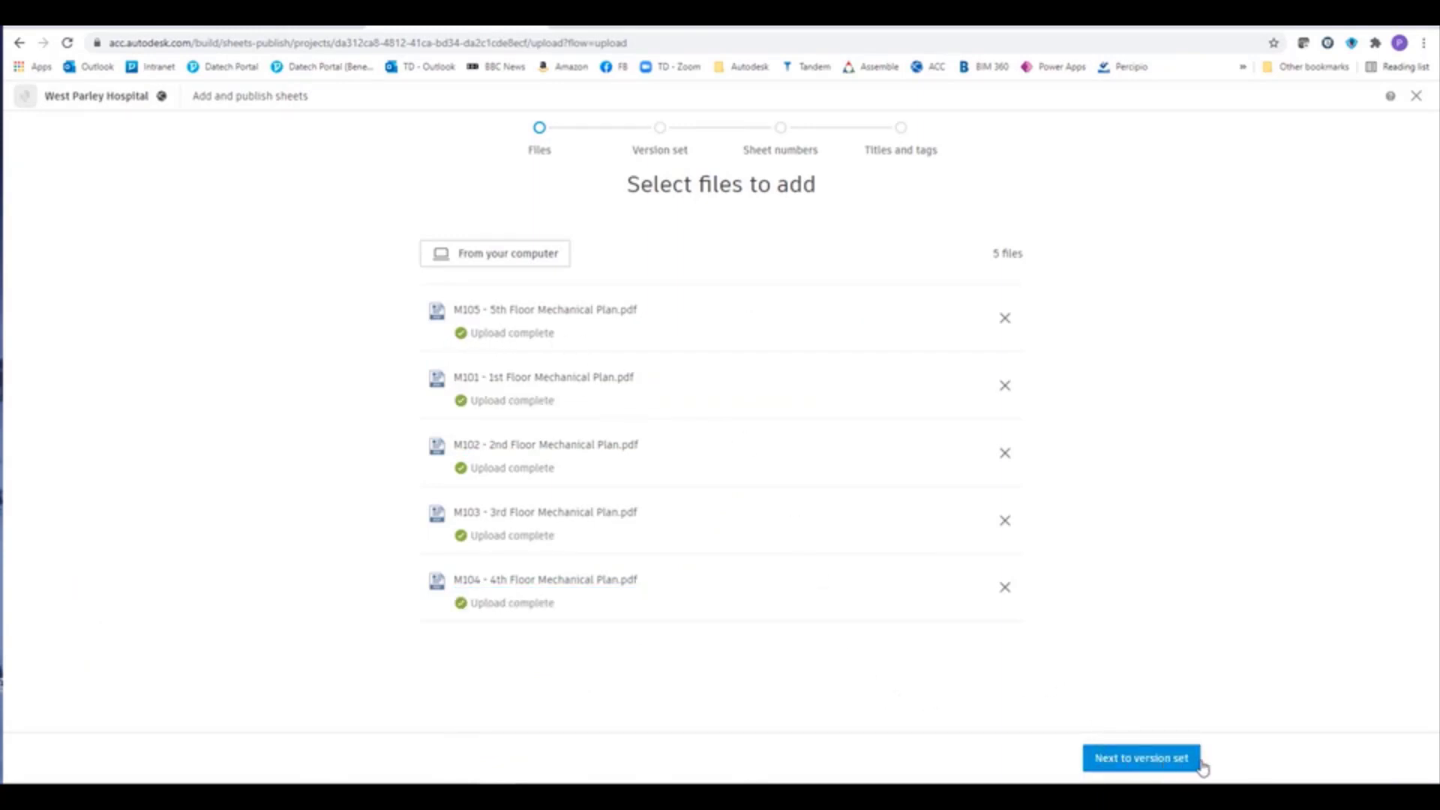
left_click(1141, 760)
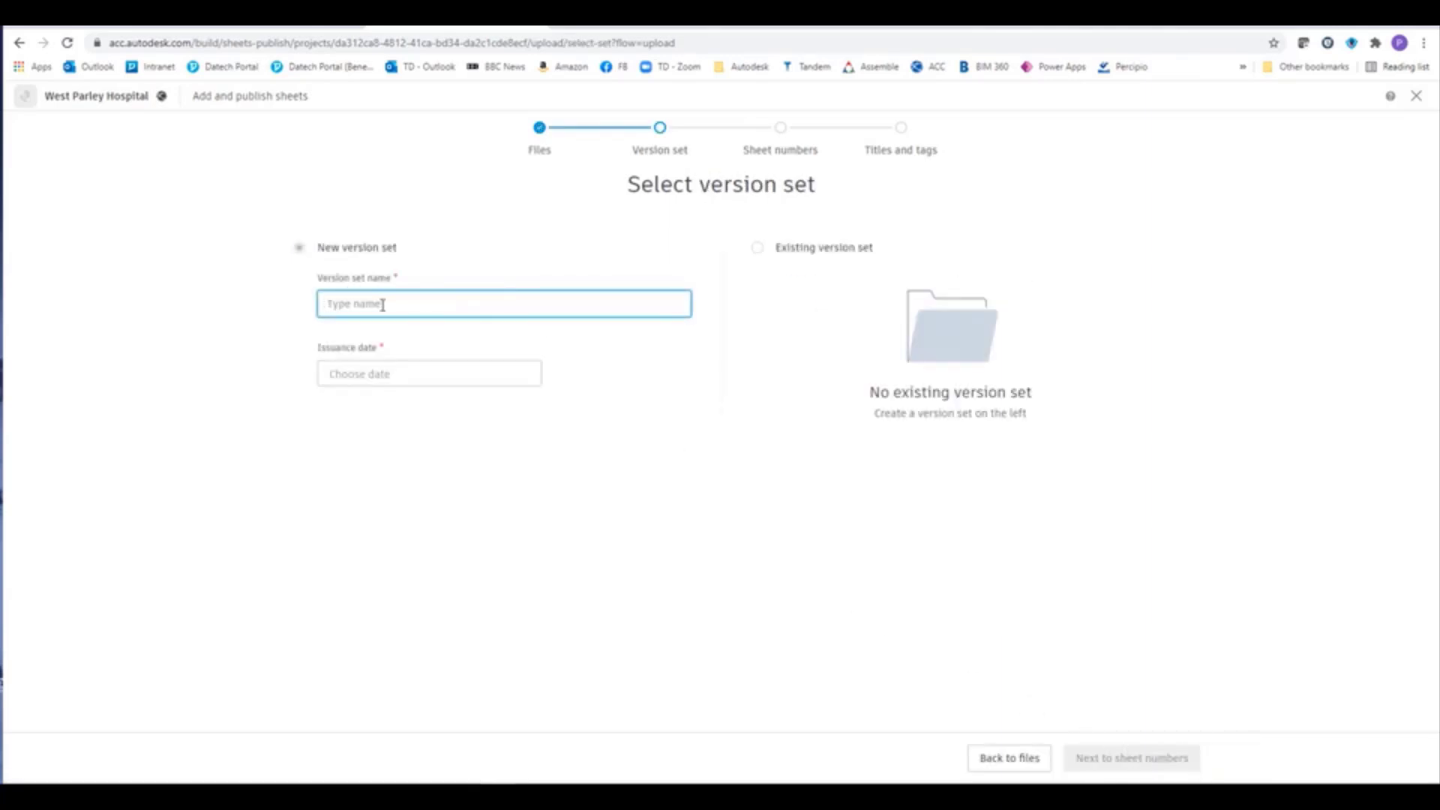
Create a new version set named "Mechanical 1st draft" with issuance date Jul 16, 2021, and proceed to sheet numbers
type("Mechanical 1st draft")
left_click(388, 375)
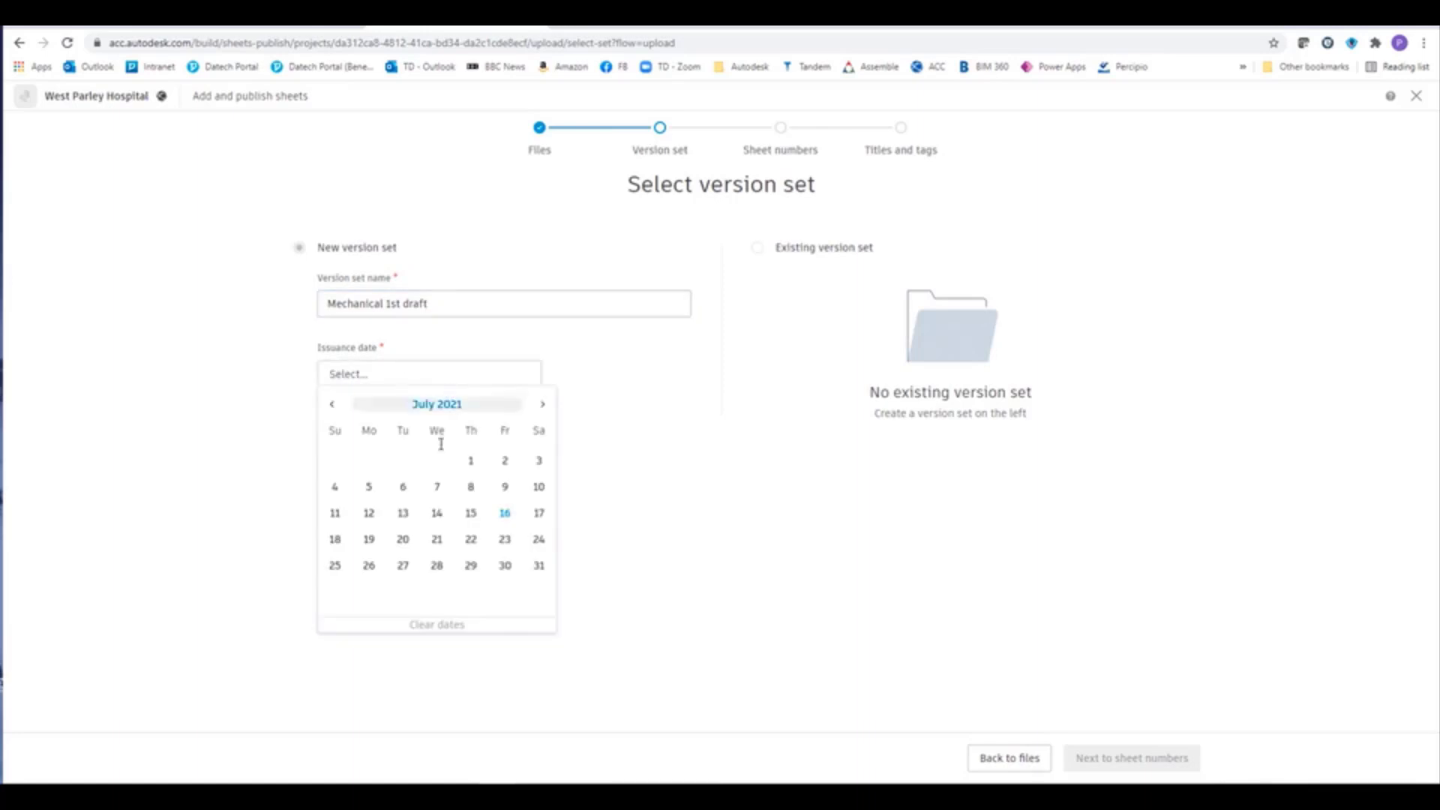
left_click(505, 514)
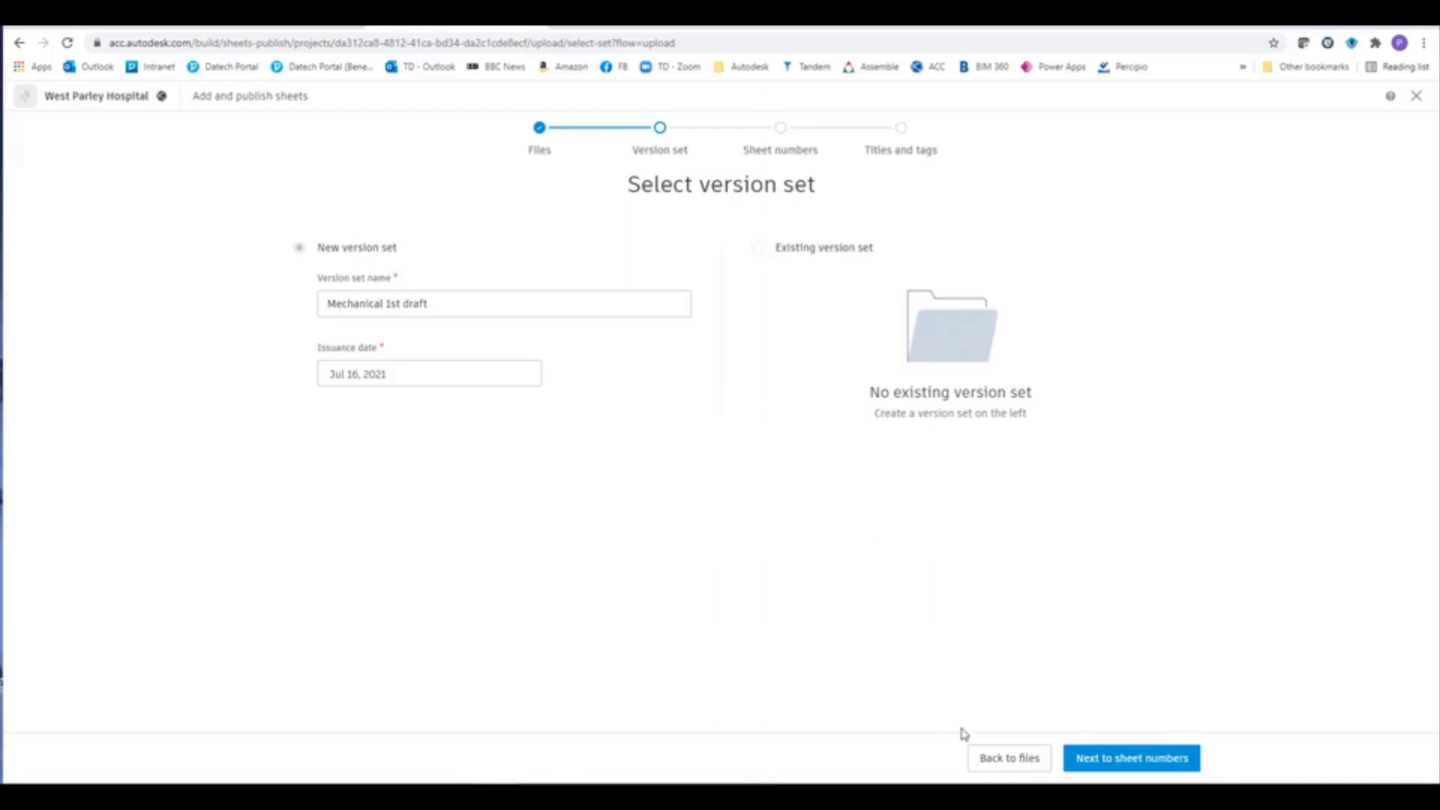
left_click(1181, 765)
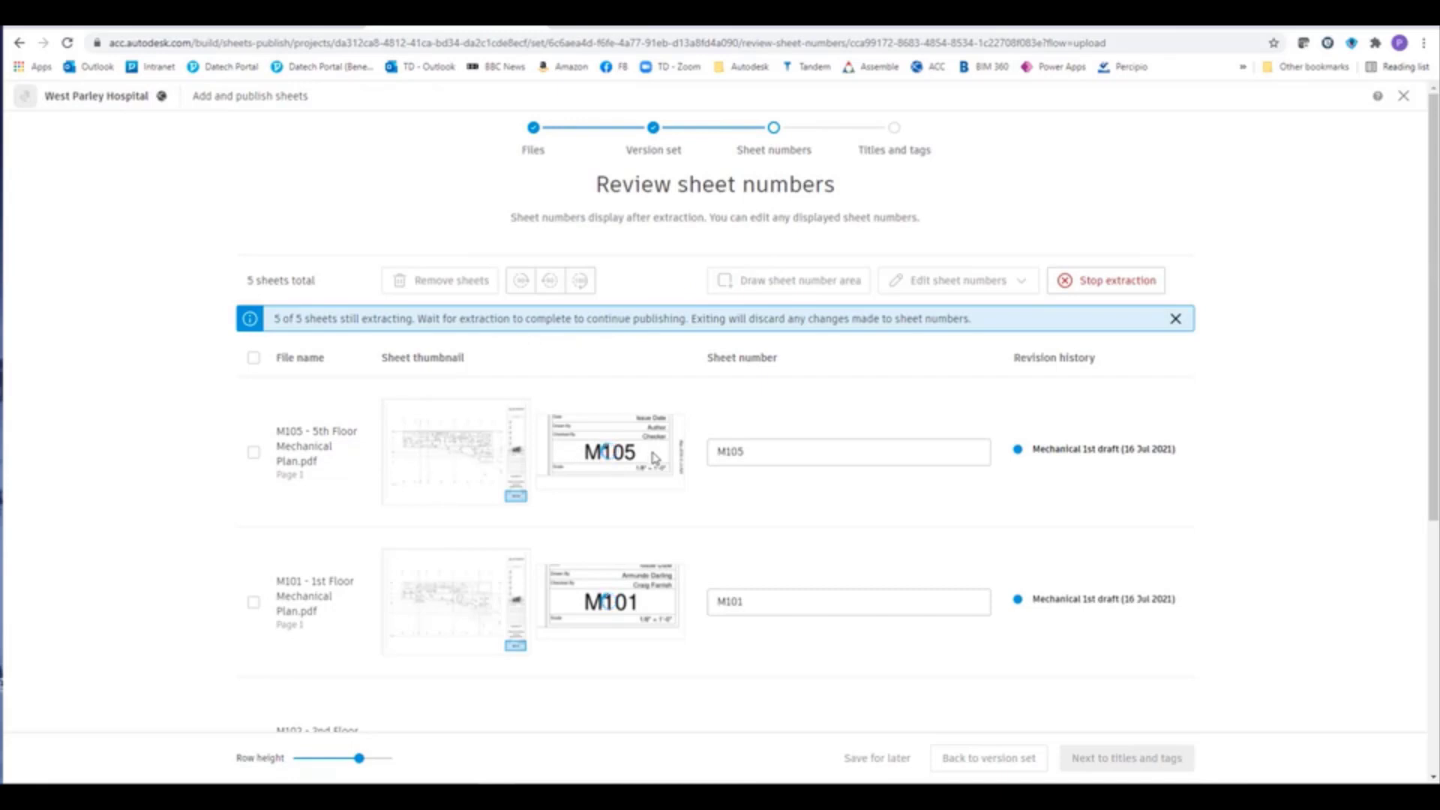
Review the extracted sheet numbers of all five sheets against their title block previews
scroll(685, 566, "down", 4)
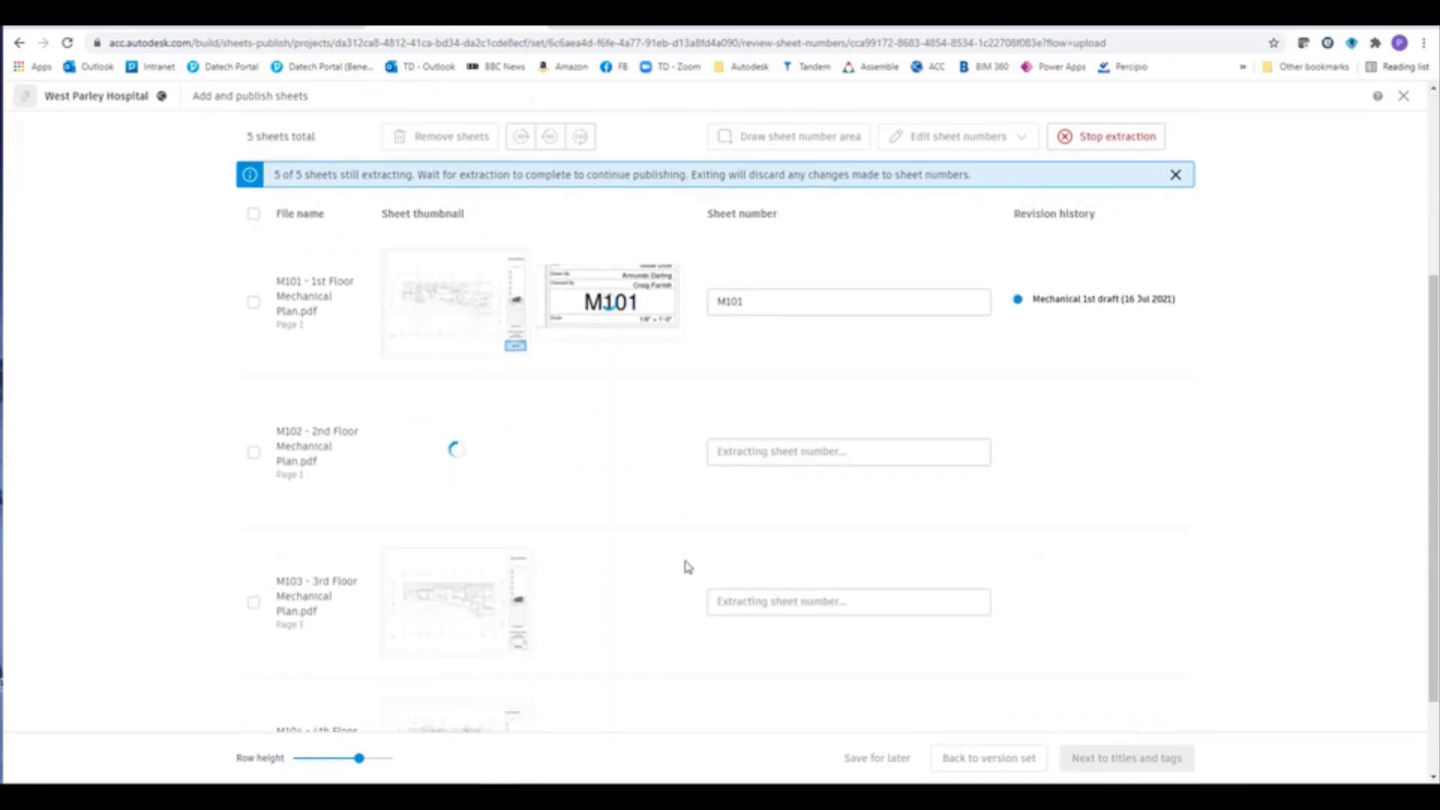
scroll(687, 568, "down", 1)
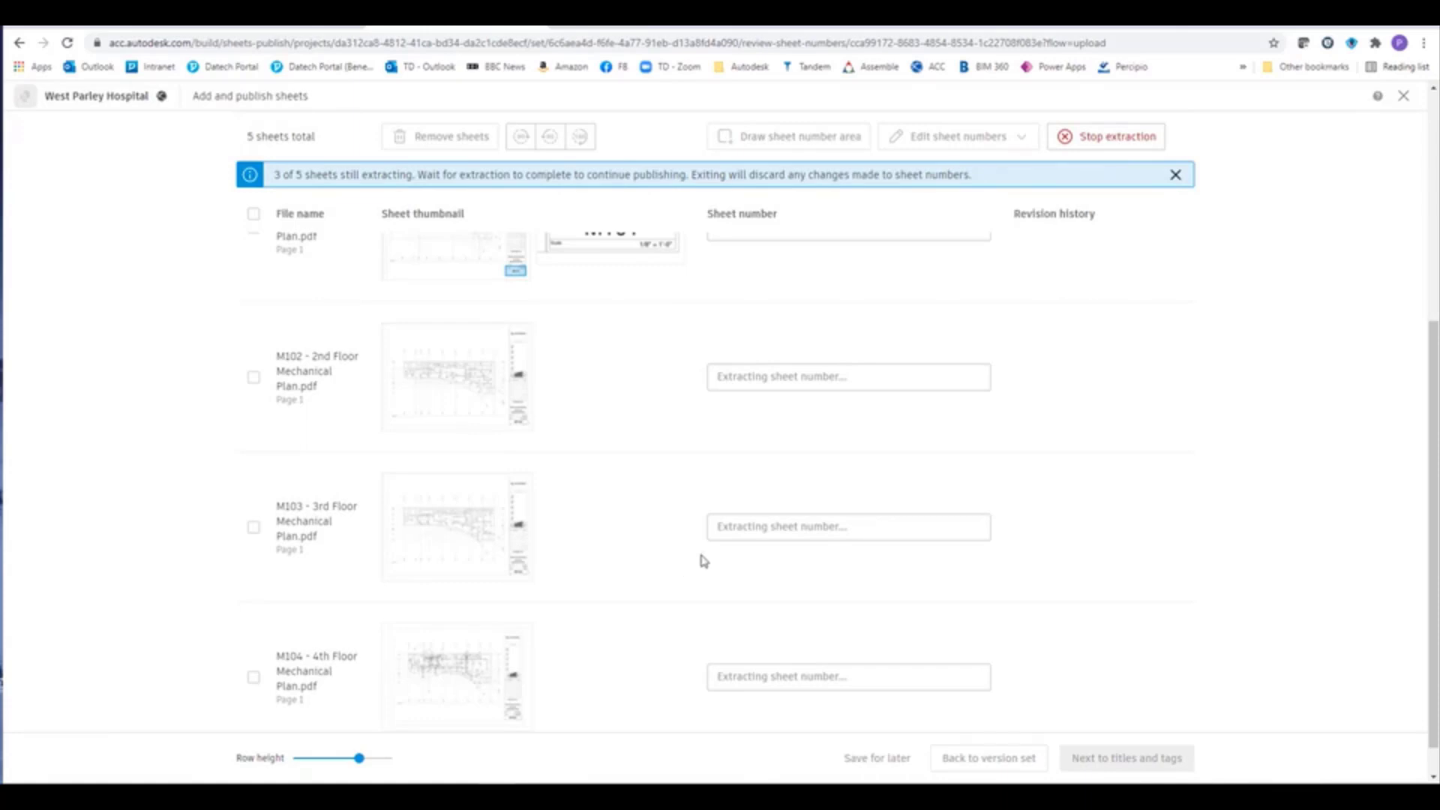
scroll(694, 574, "up", 2)
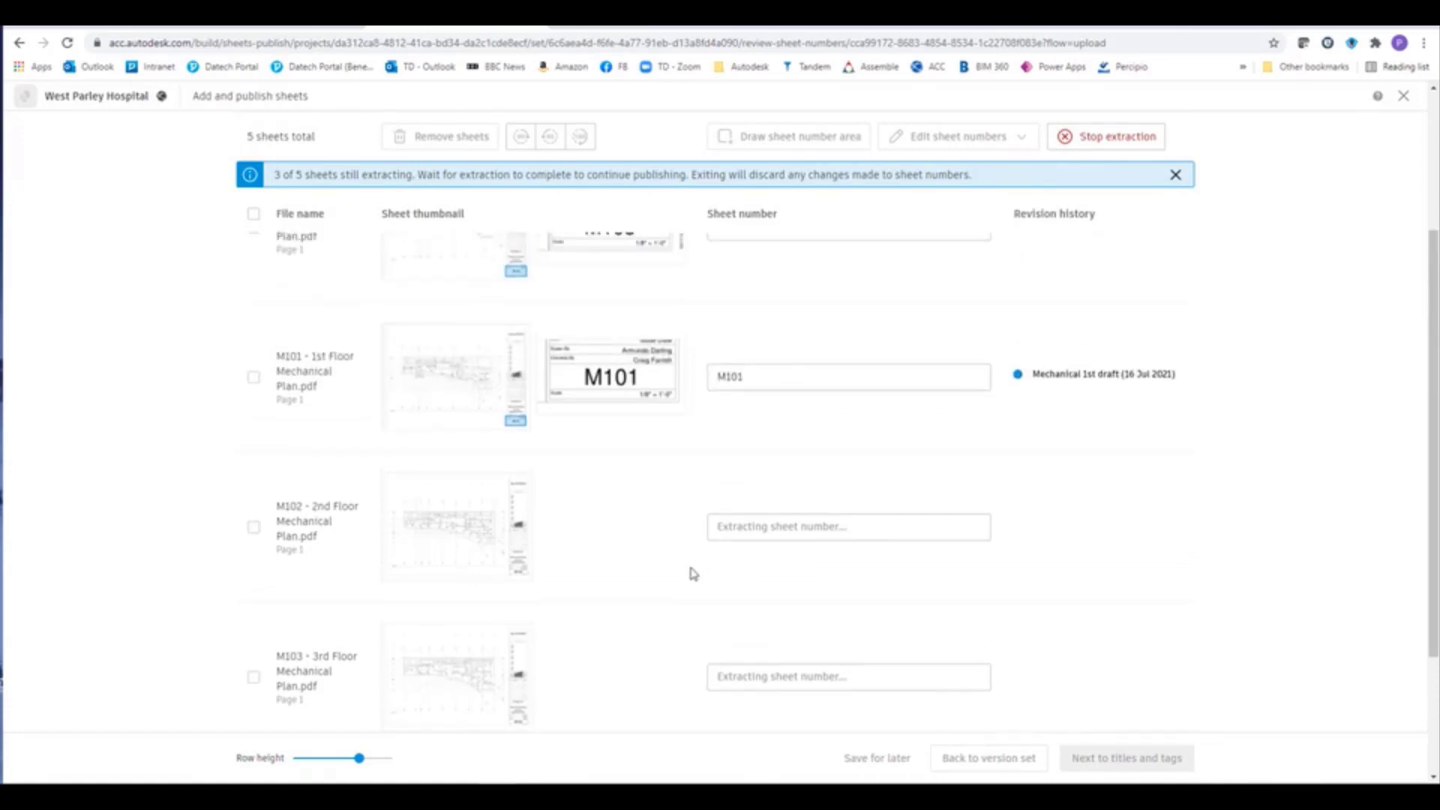
scroll(694, 574, "down", 3)
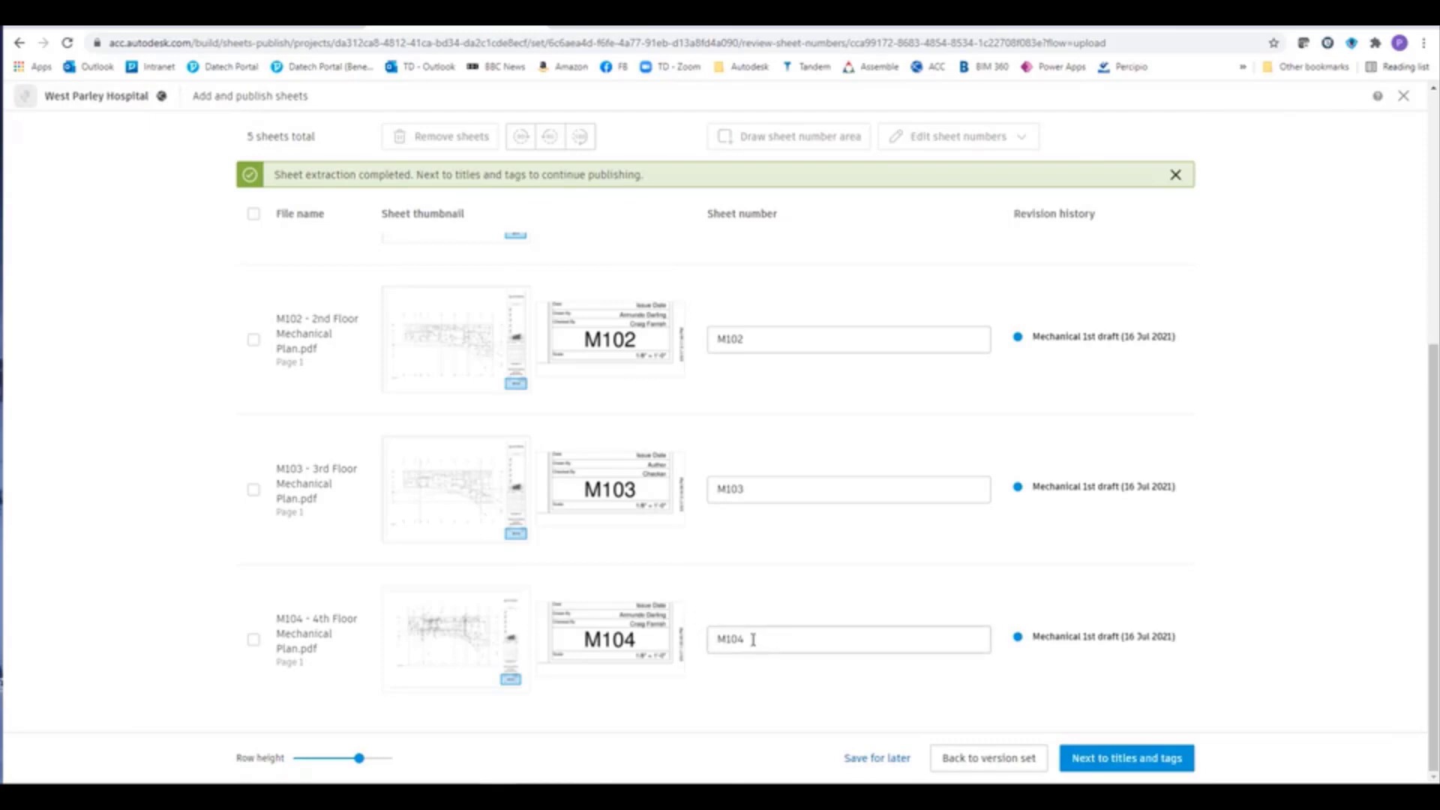
scroll(682, 655, "up", 5)
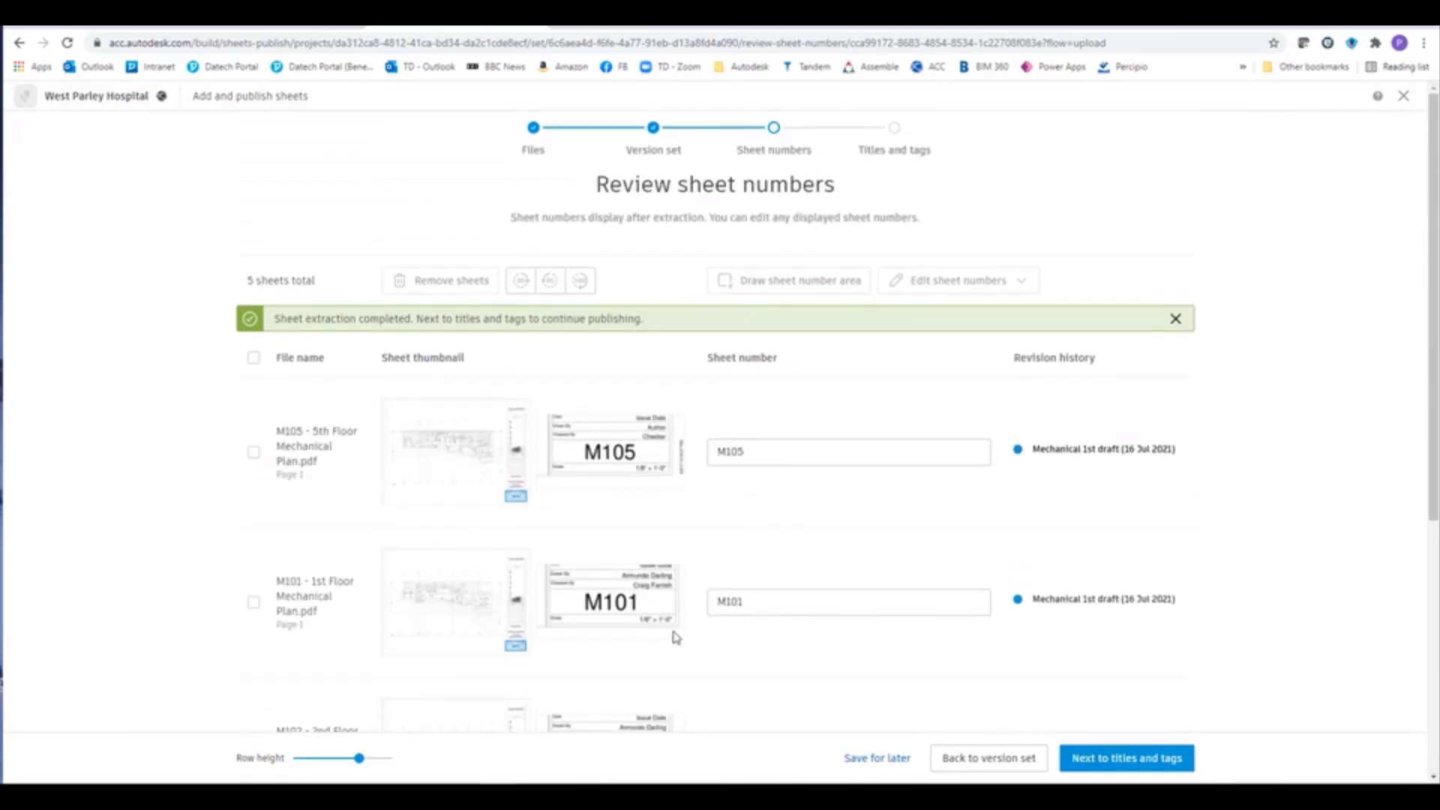
left_click(254, 453)
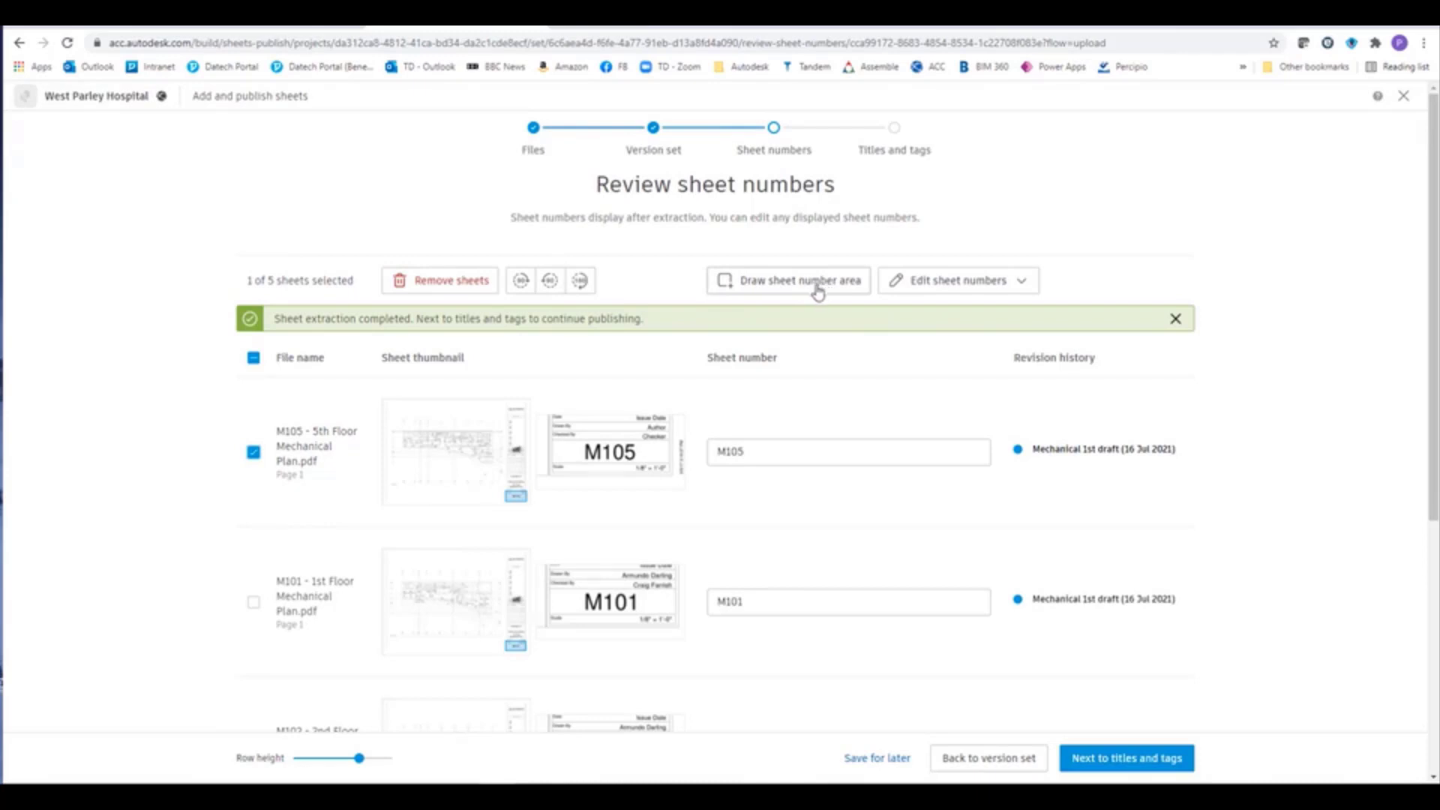
left_click(1025, 286)
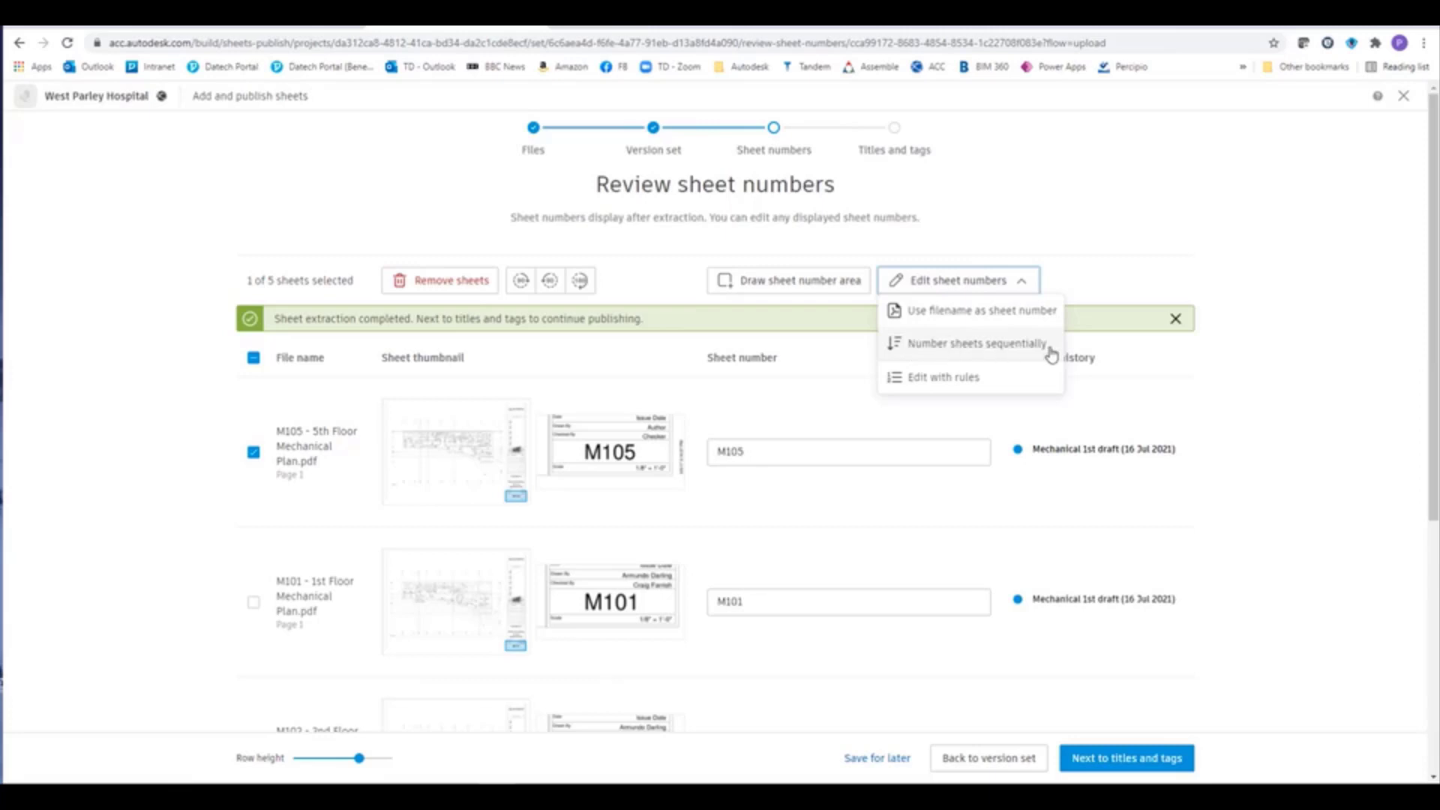
left_click(942, 379)
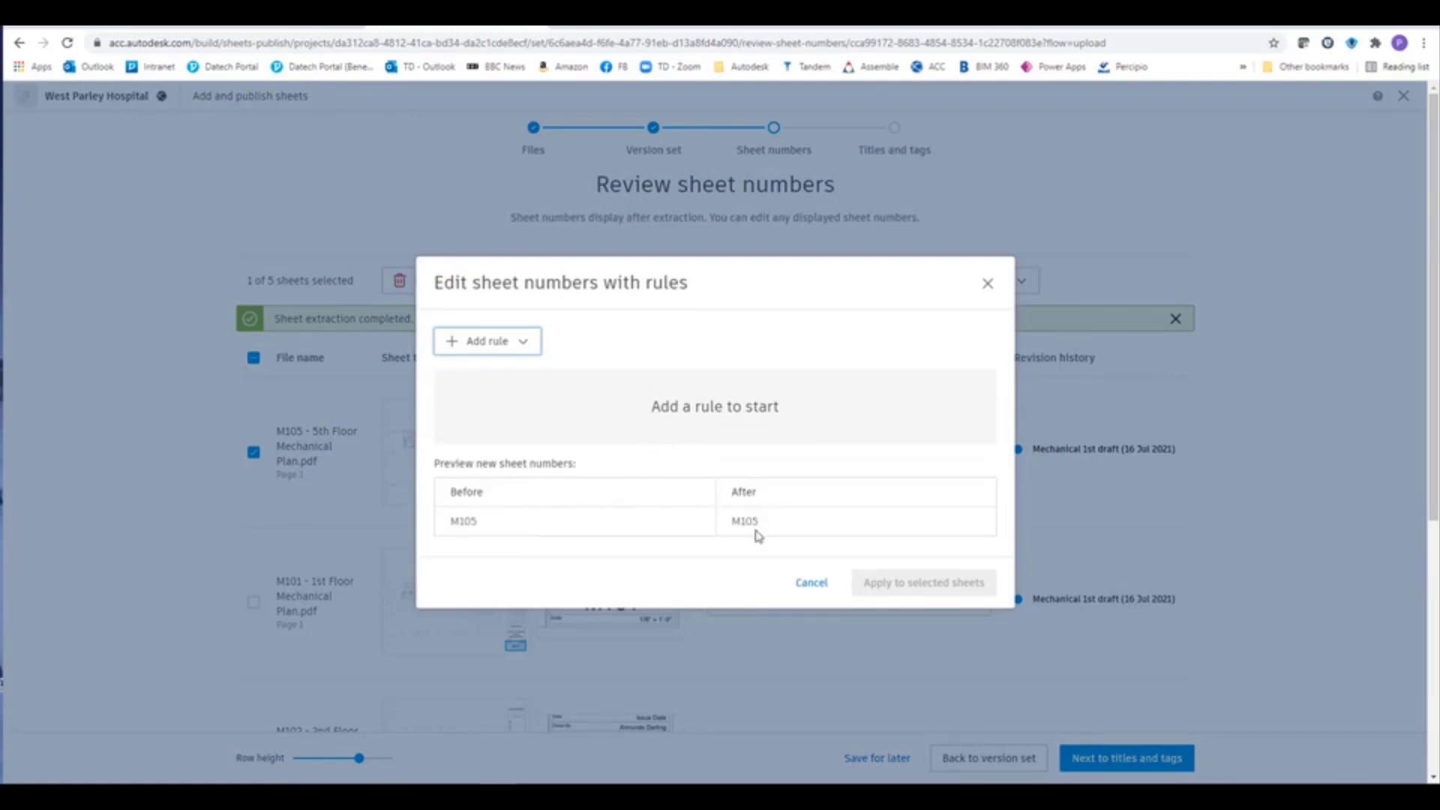
left_click(812, 583)
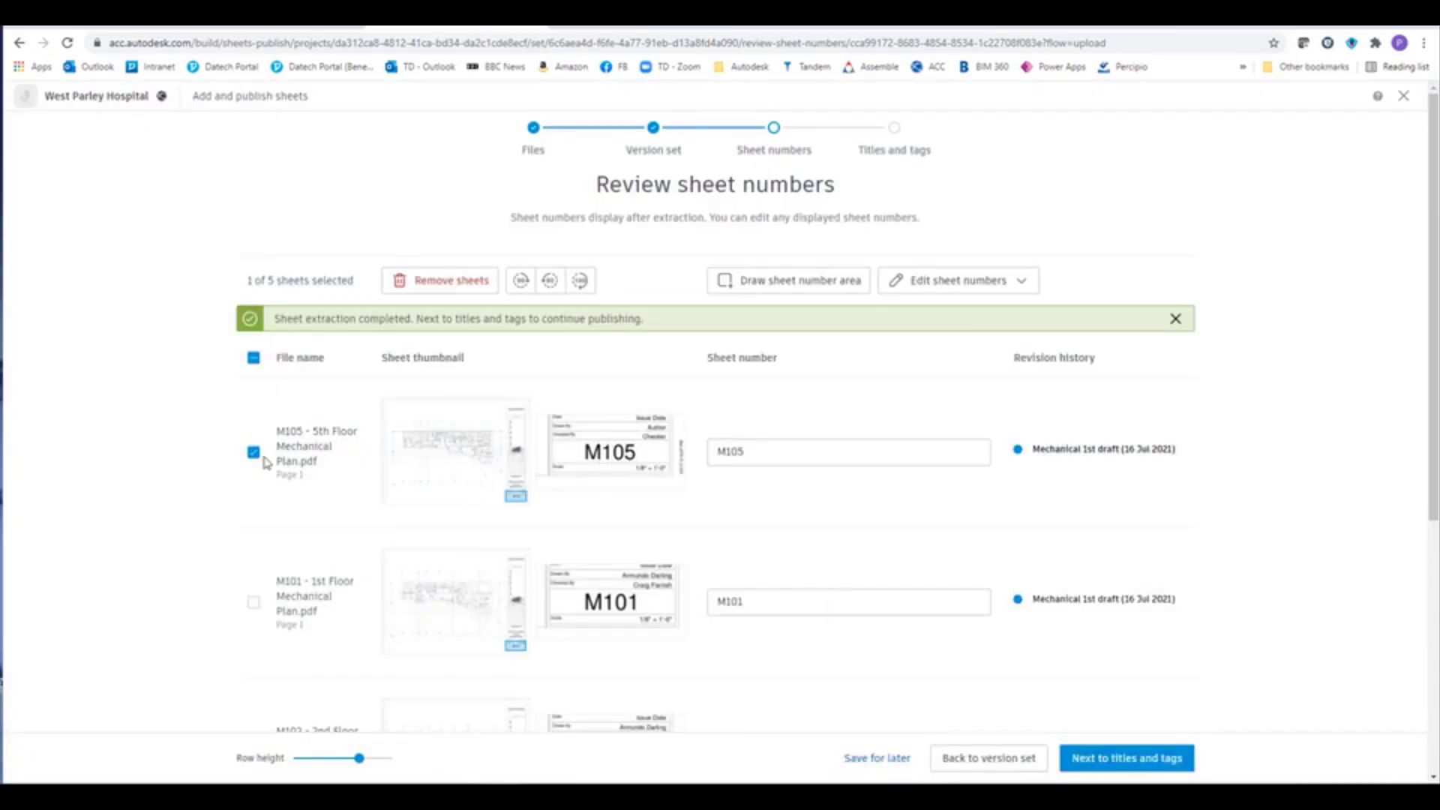
left_click(255, 456)
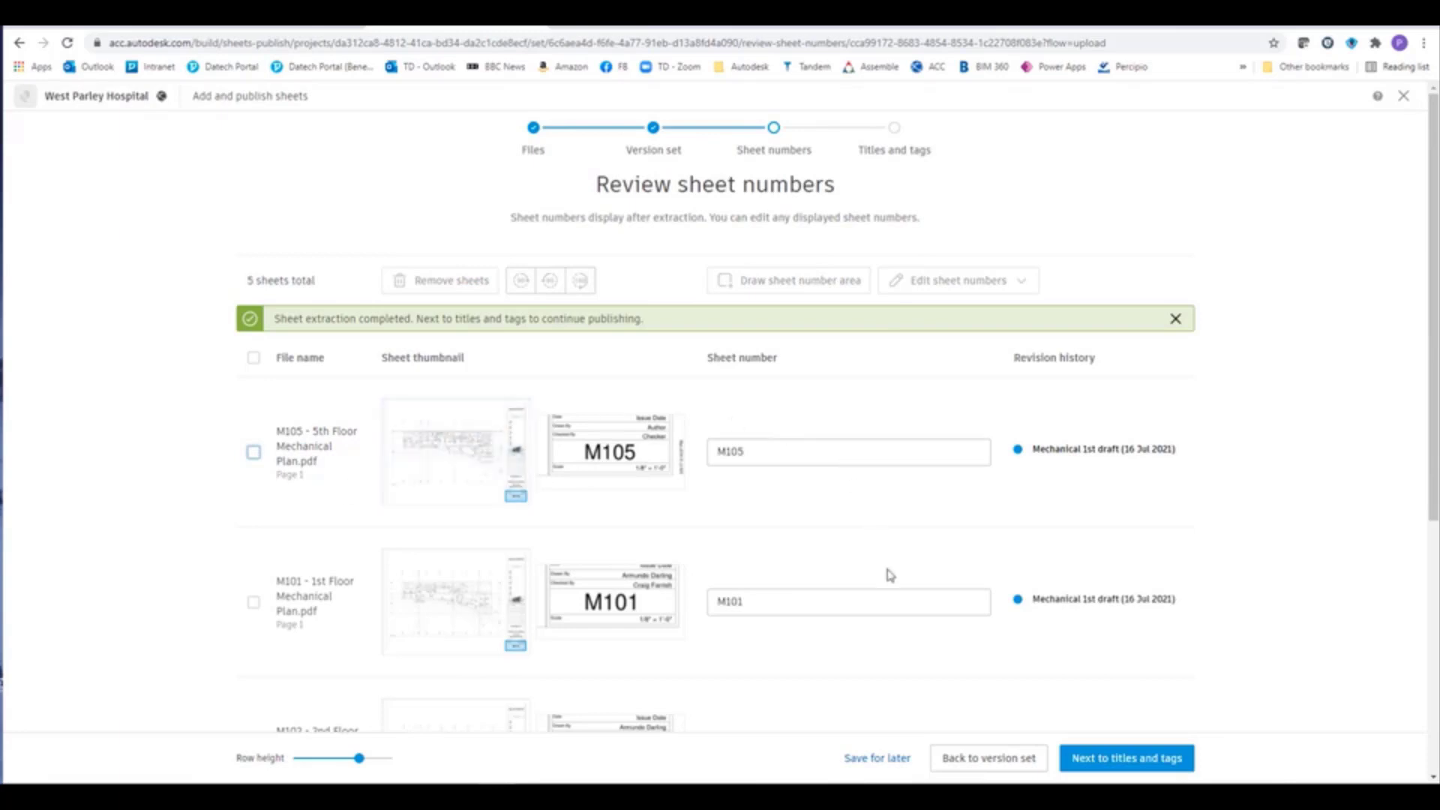
Accept the sheet numbers, continue to the titles and tags review, and dismiss the disciplines notice
left_click(1153, 764)
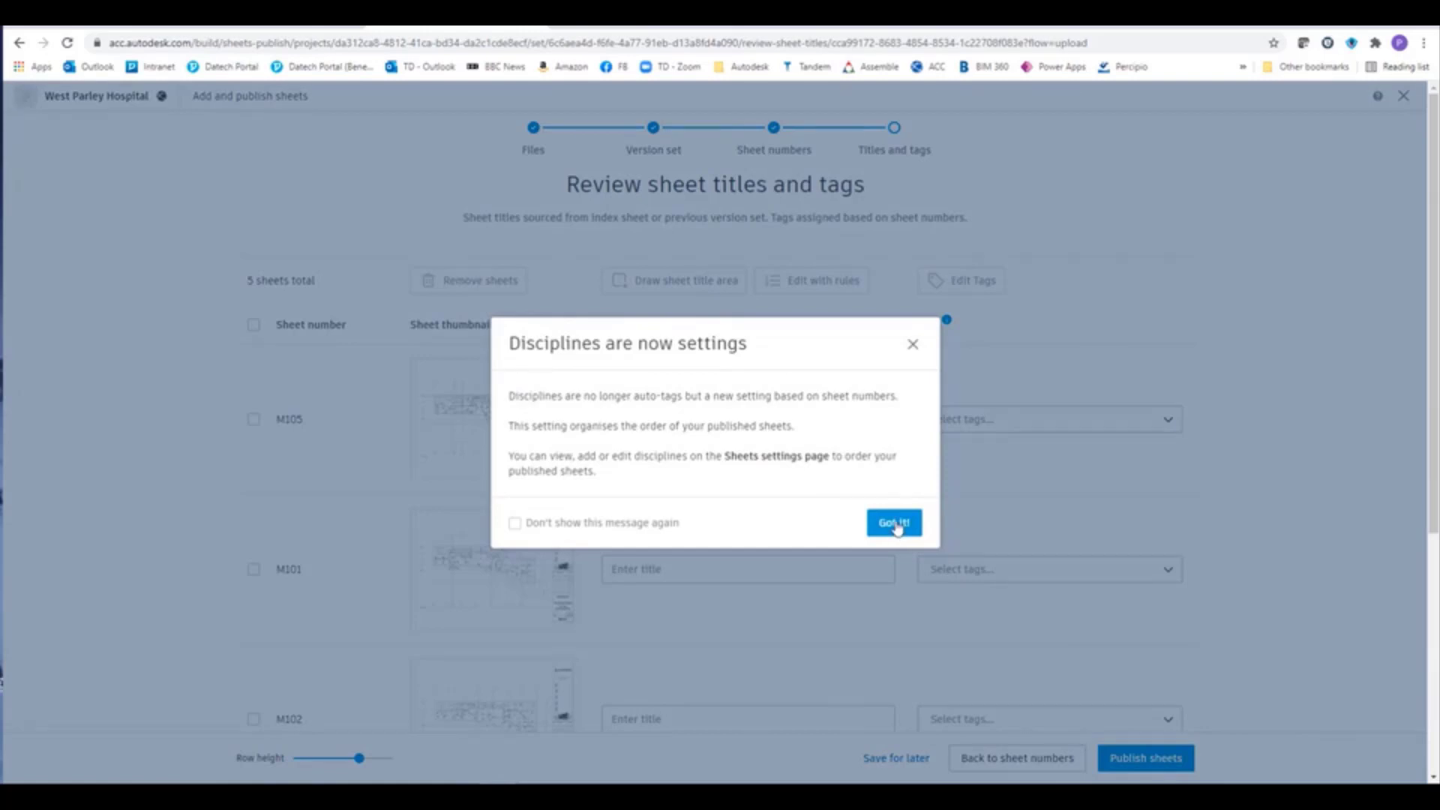
left_click(895, 524)
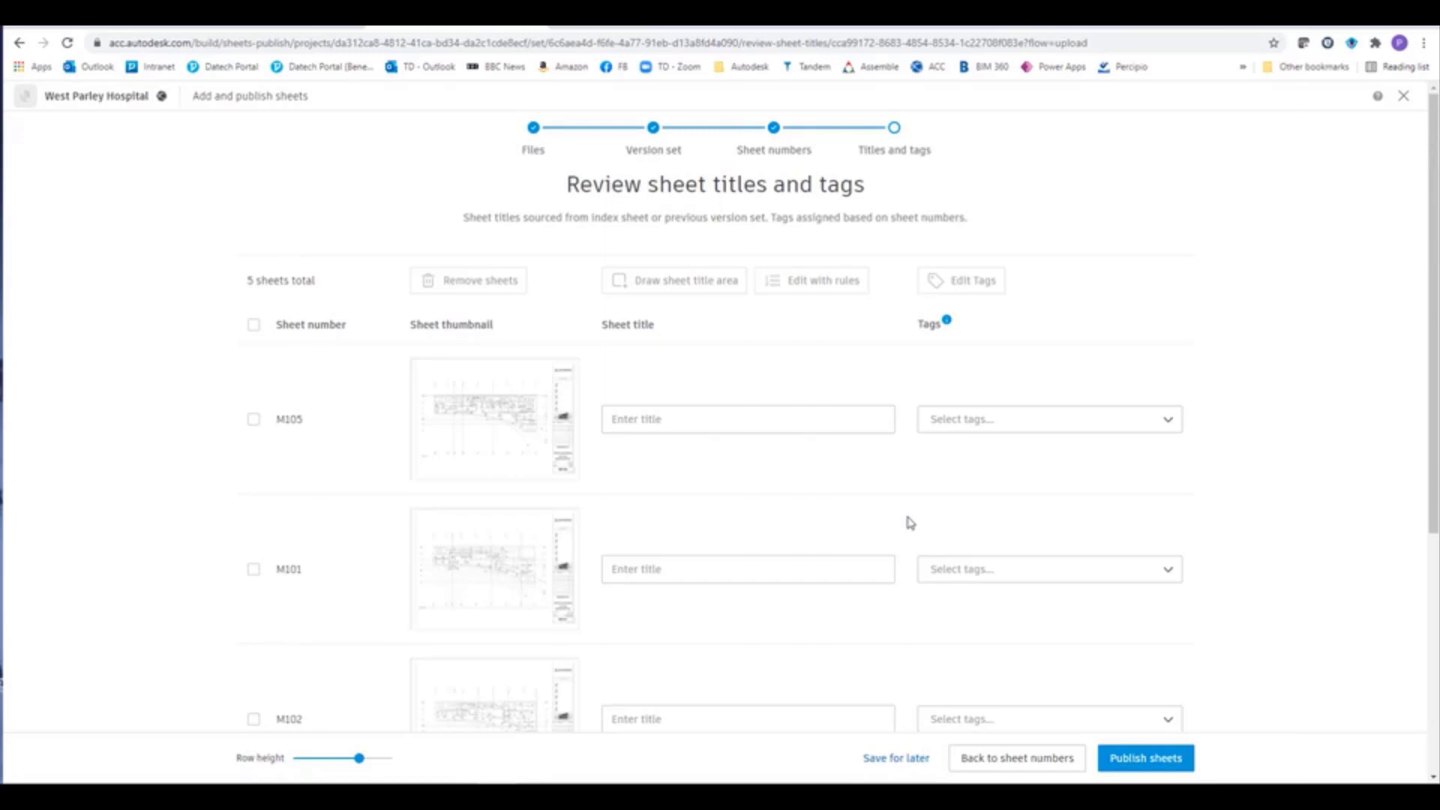
left_click(1172, 425)
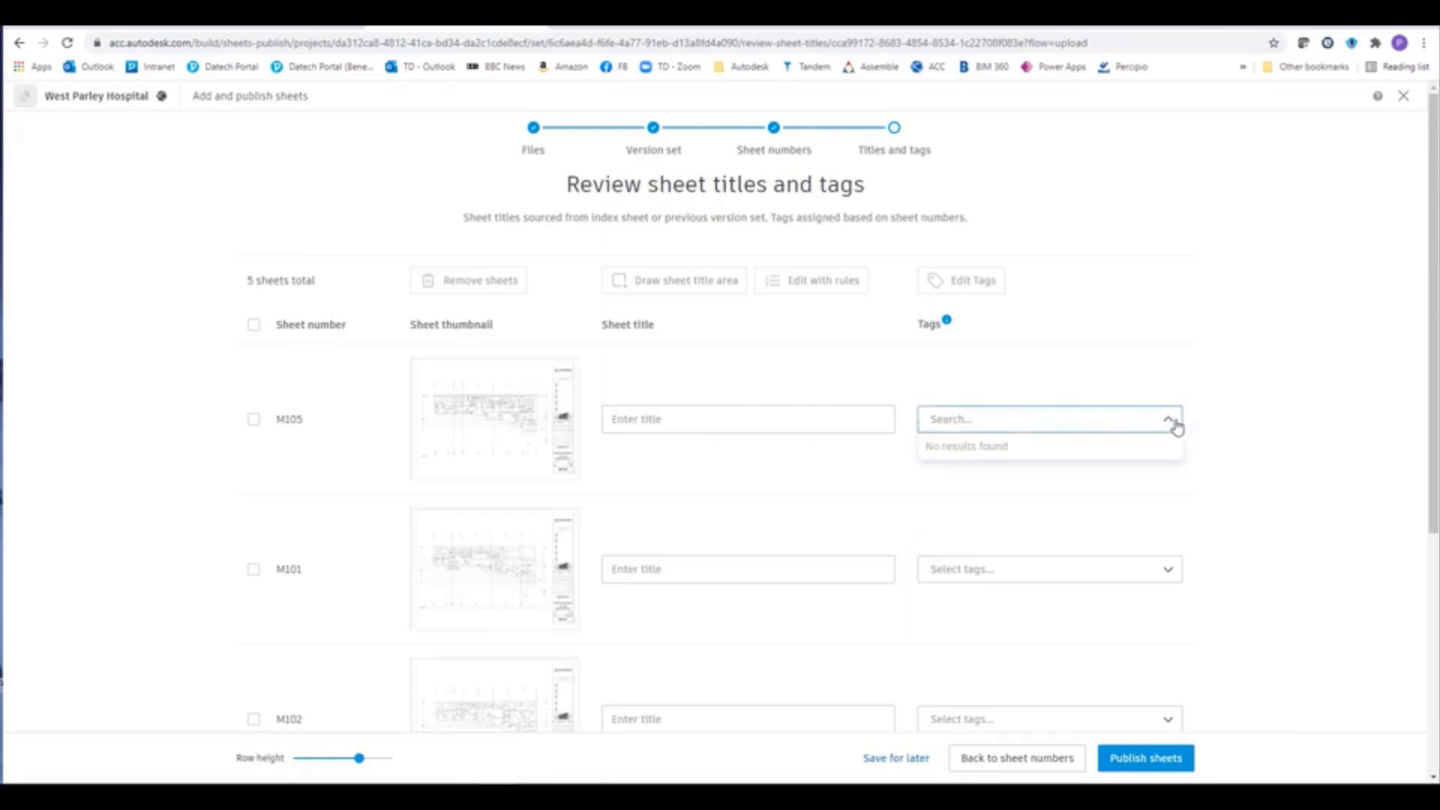
left_click(1249, 413)
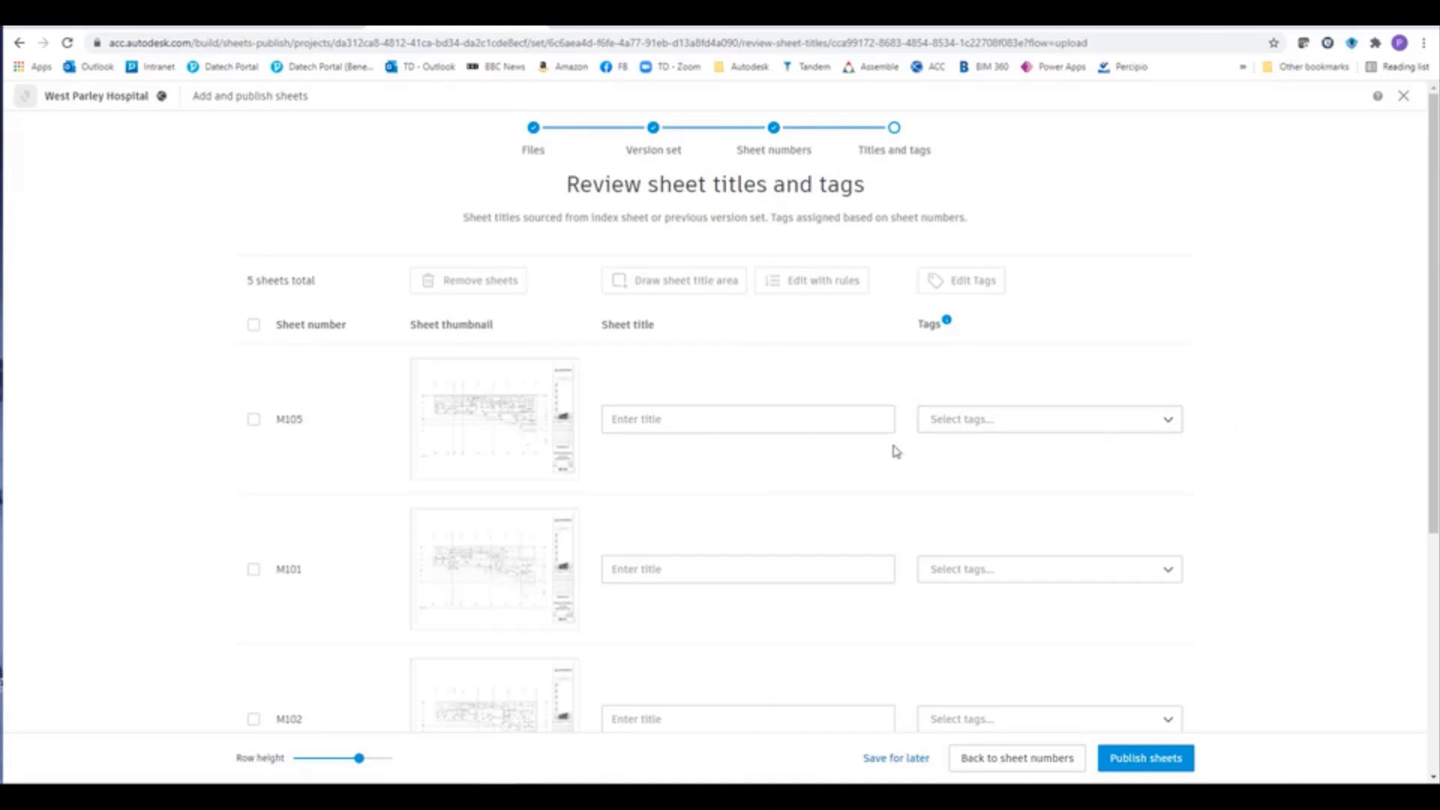
left_click(697, 422)
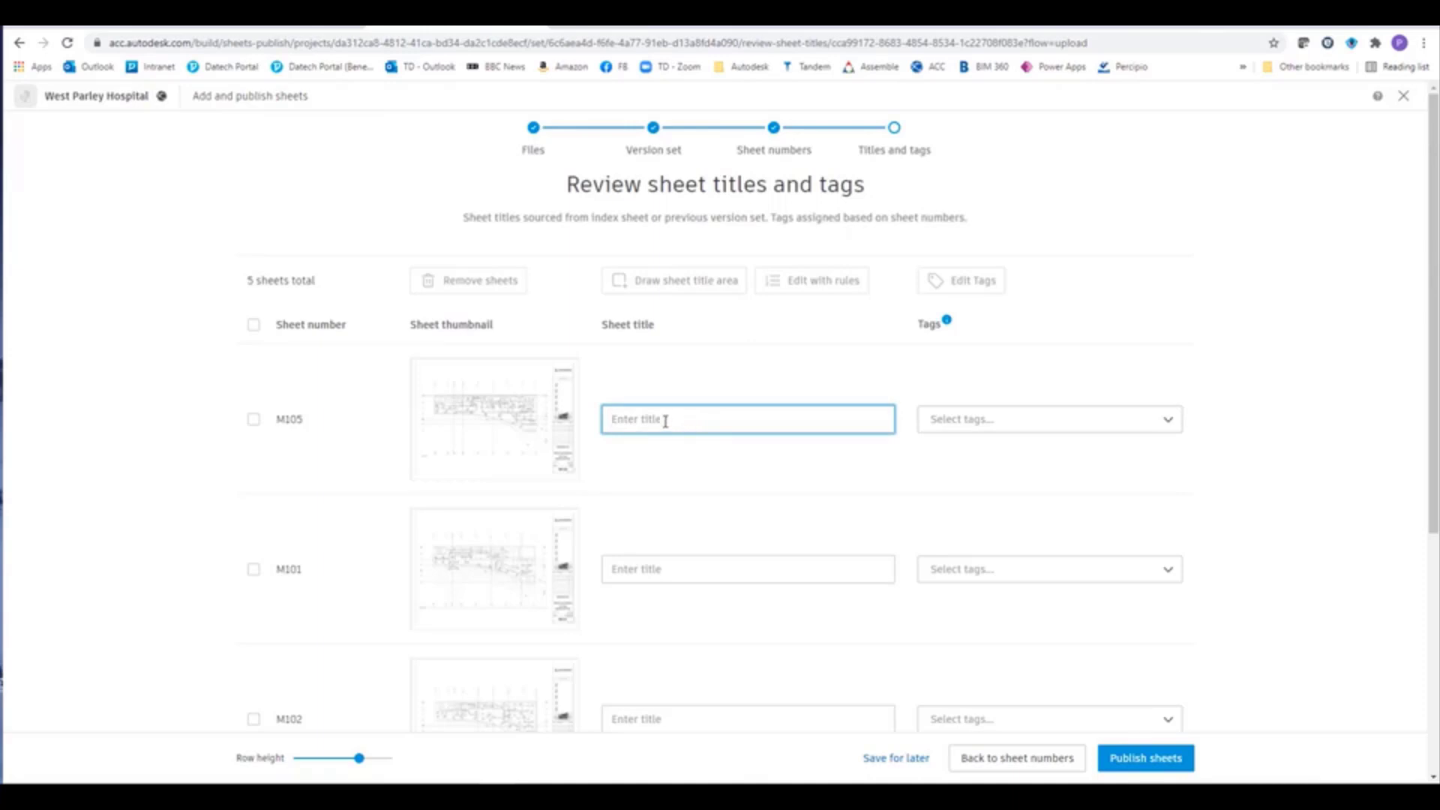
Extract titles for all five sheets by drawing and saving a sheet title area around "5th Floor Mechanical Plan" in sheet M105's title block
left_click(254, 420)
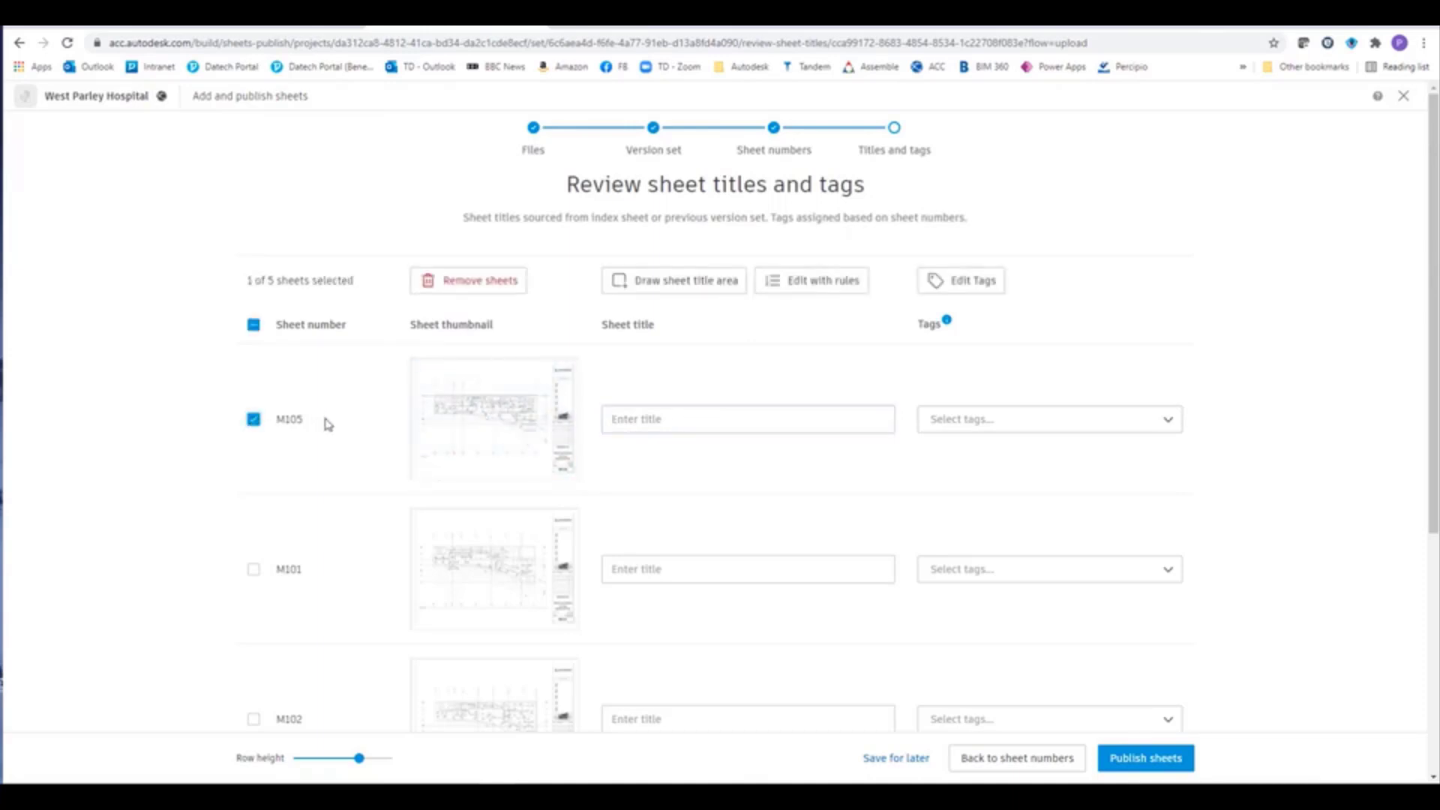
scroll(331, 483, "down", 3)
scroll(331, 482, "up", 3)
left_click(255, 327)
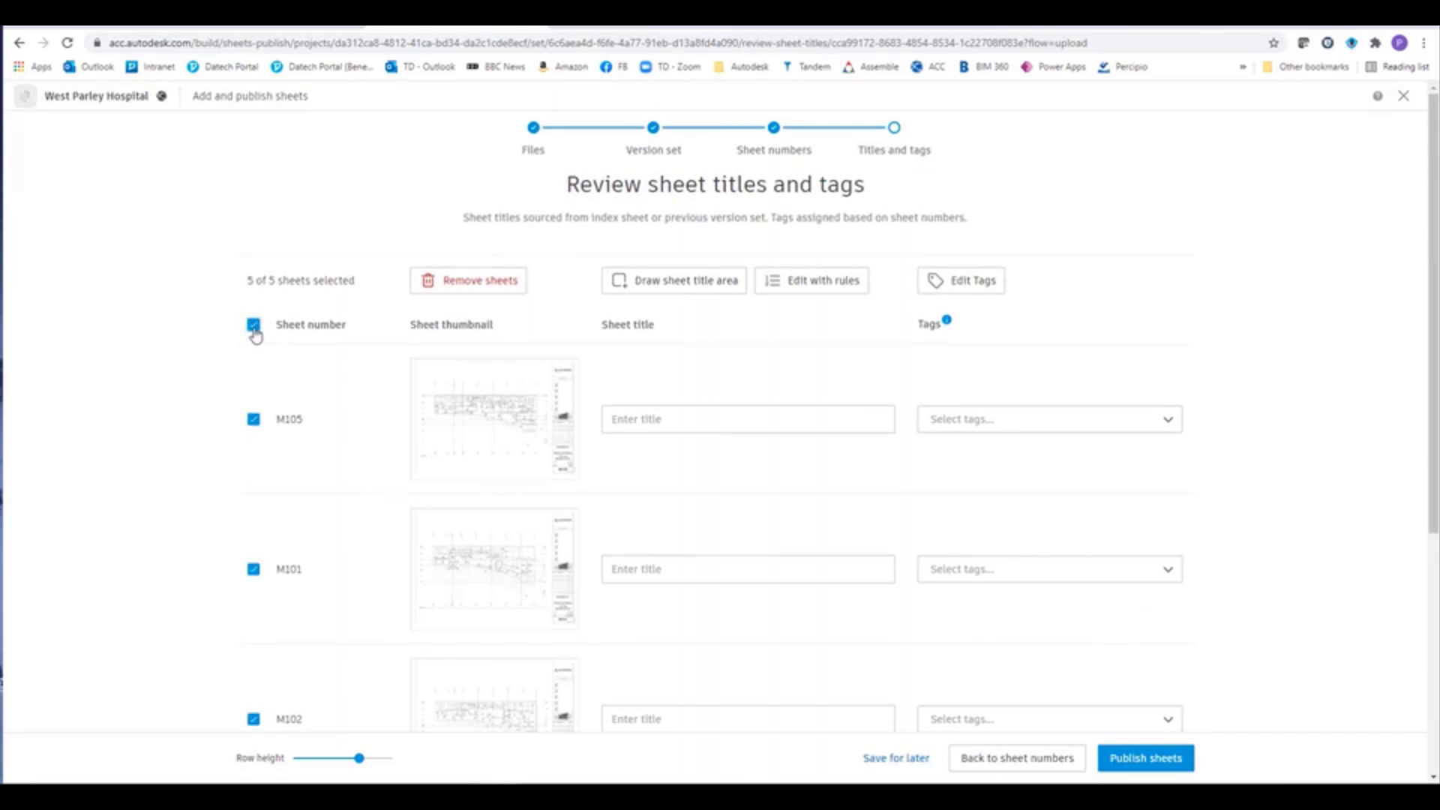
left_click(676, 281)
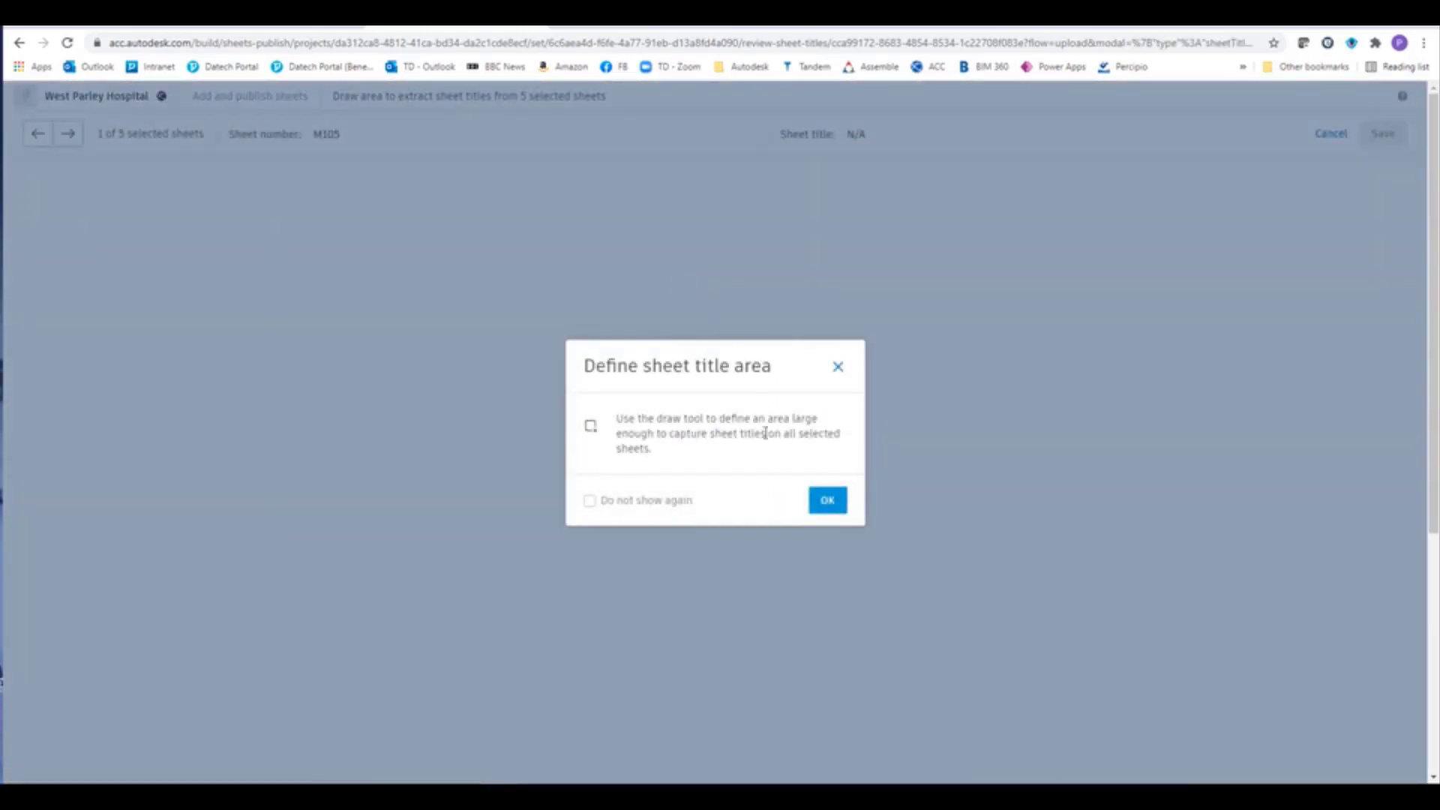
left_click(829, 504)
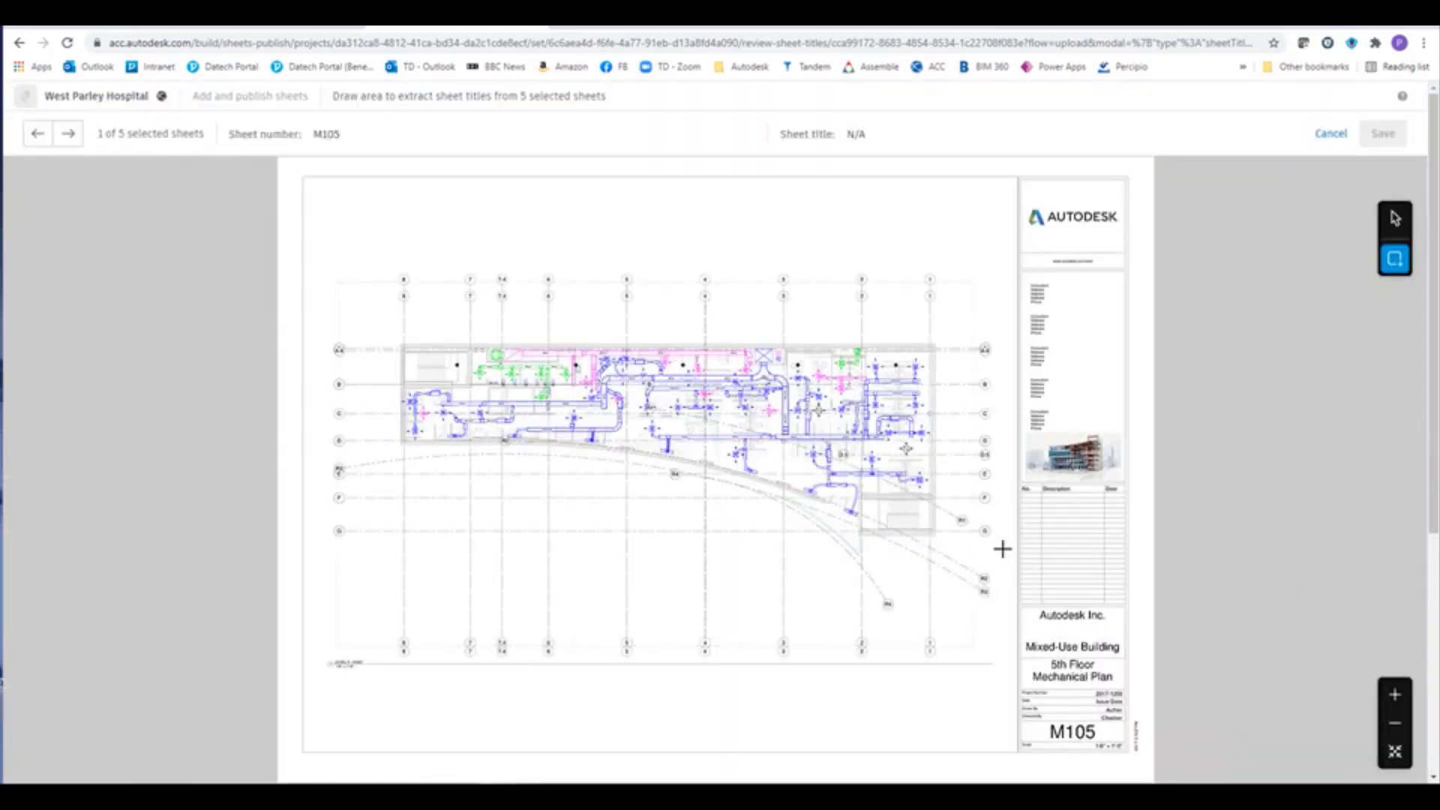
scroll(1075, 681, "up", 5)
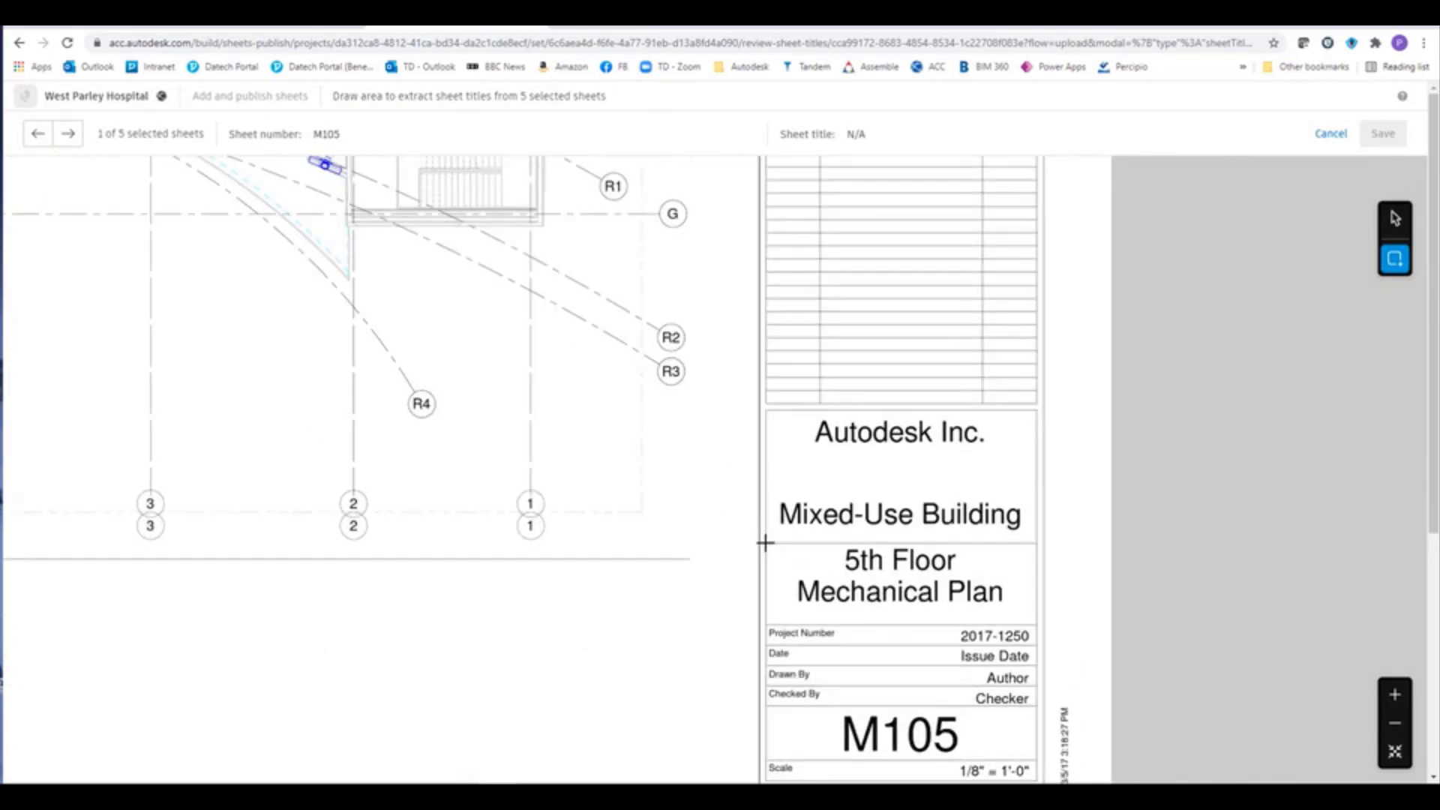
left_click_drag(766, 542, 1038, 624)
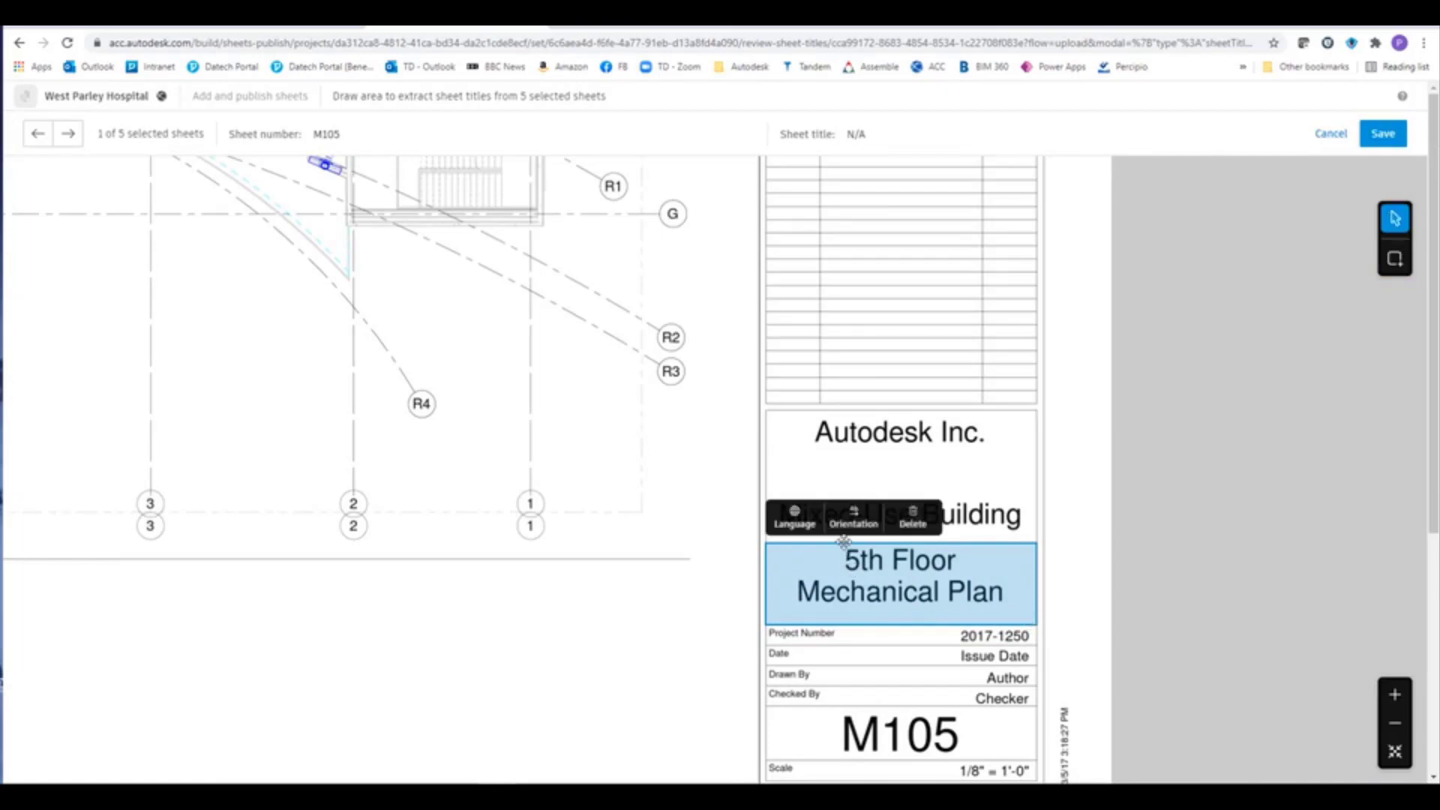
left_click(1384, 135)
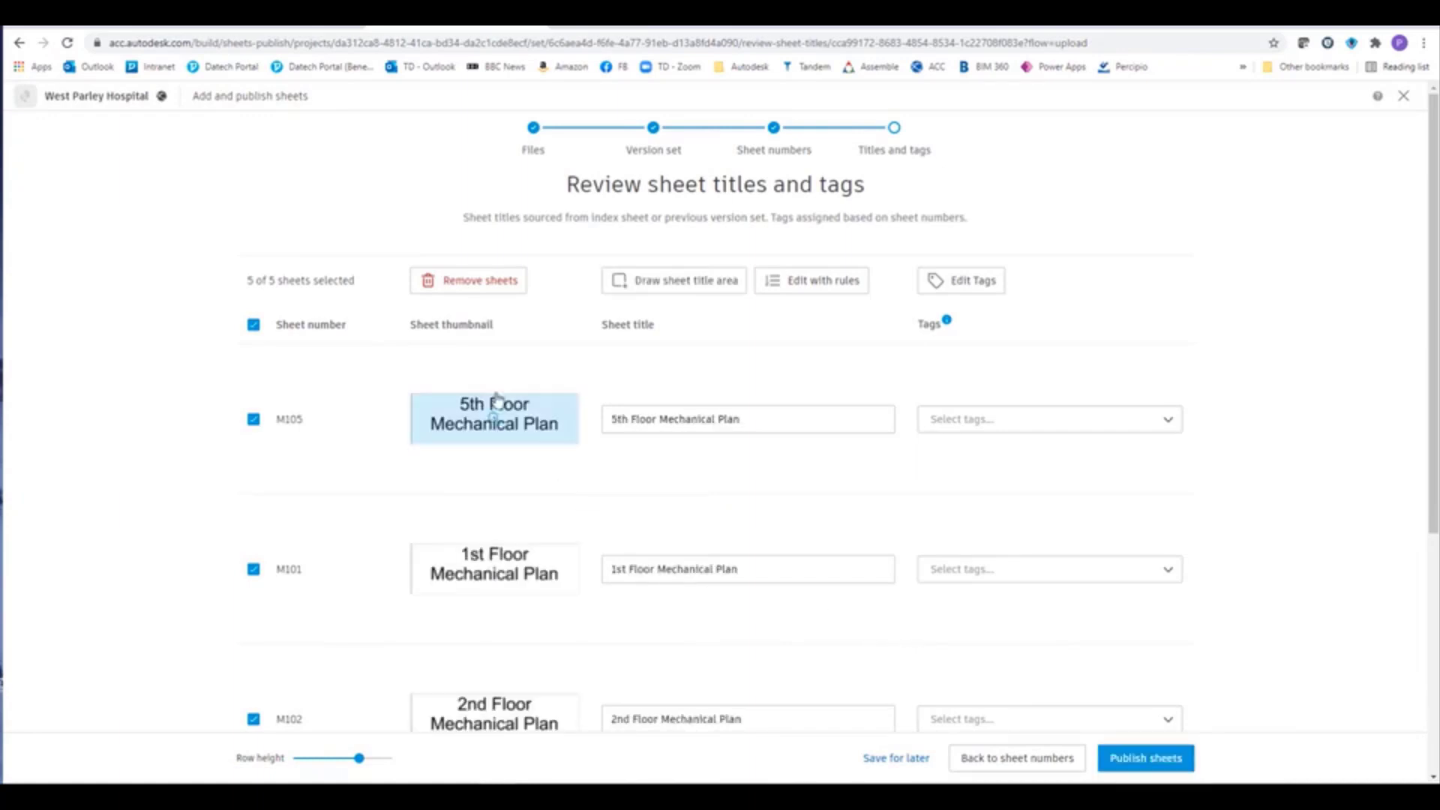
Check the extracted titles of all five sheets and leave only sheet M104 selected
scroll(553, 559, "down", 4)
scroll(554, 559, "down", 1)
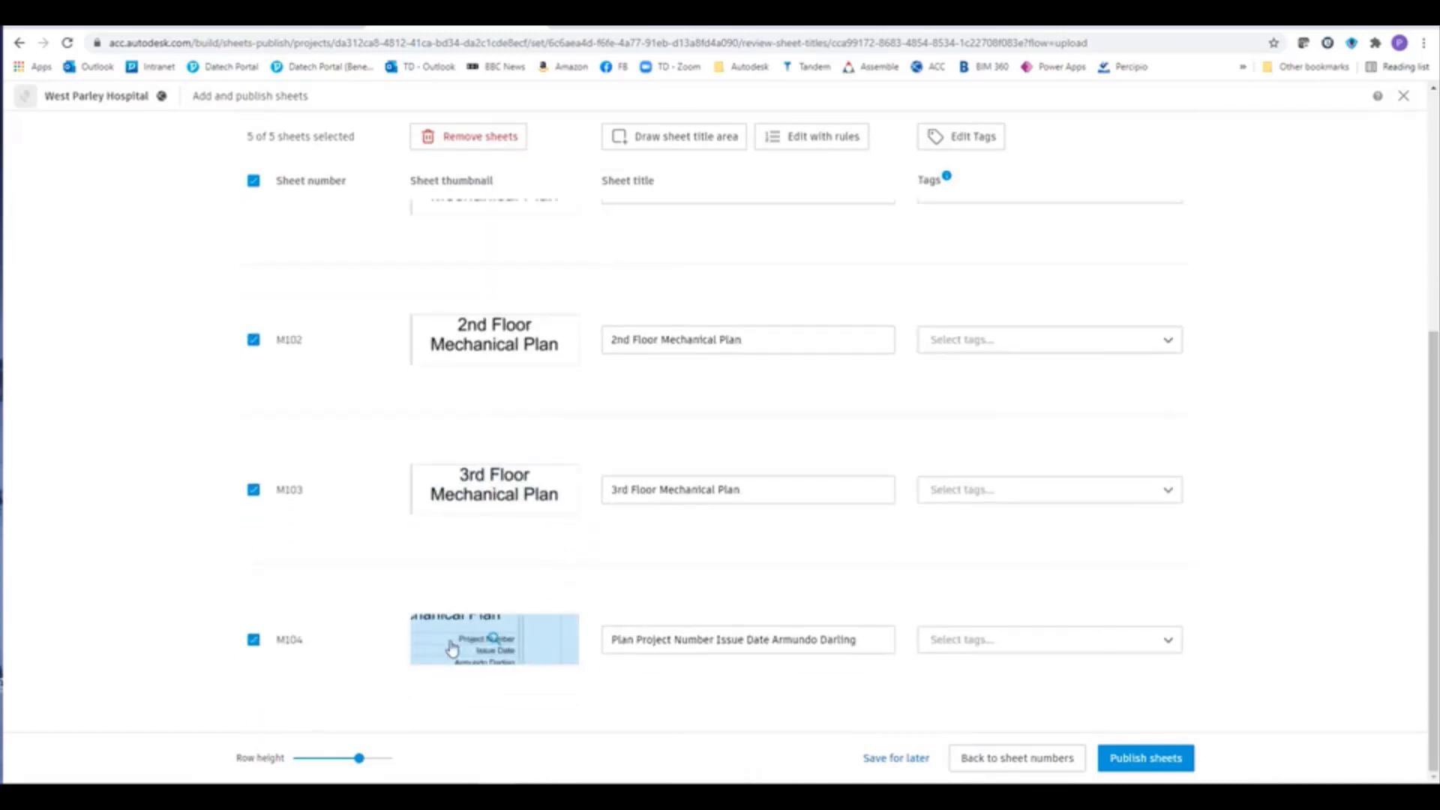
scroll(295, 372, "up", 5)
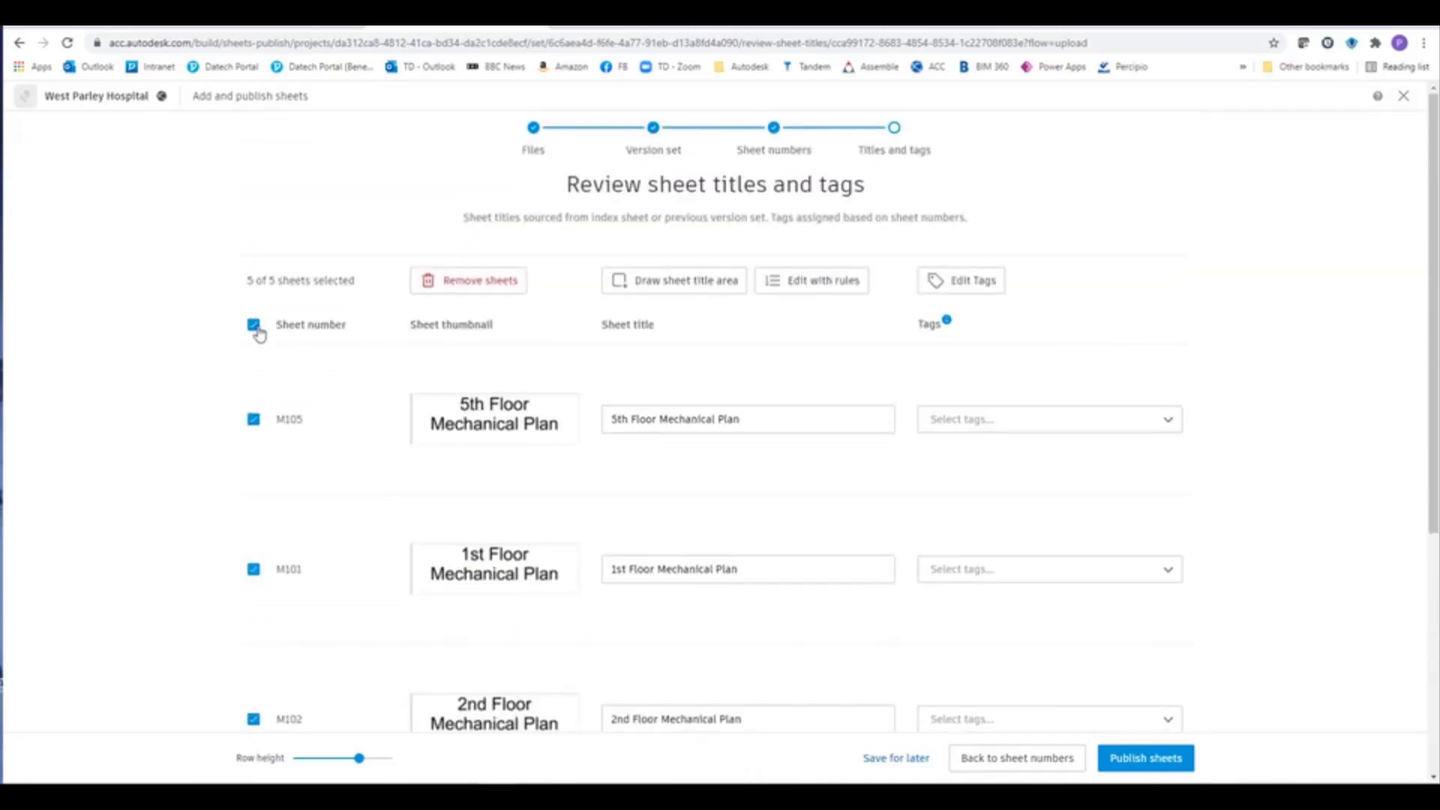
left_click(255, 324)
scroll(395, 450, "down", 5)
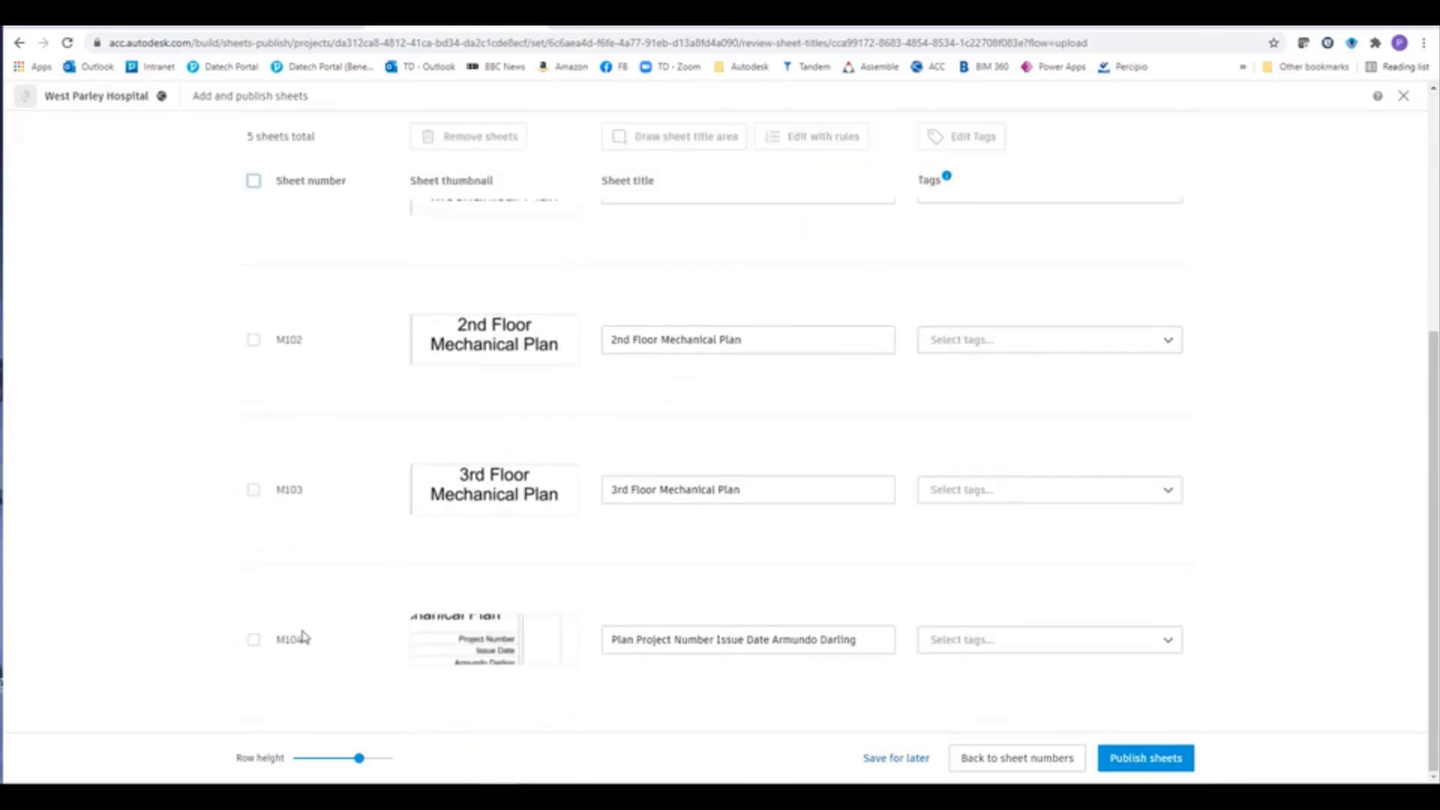
left_click(253, 643)
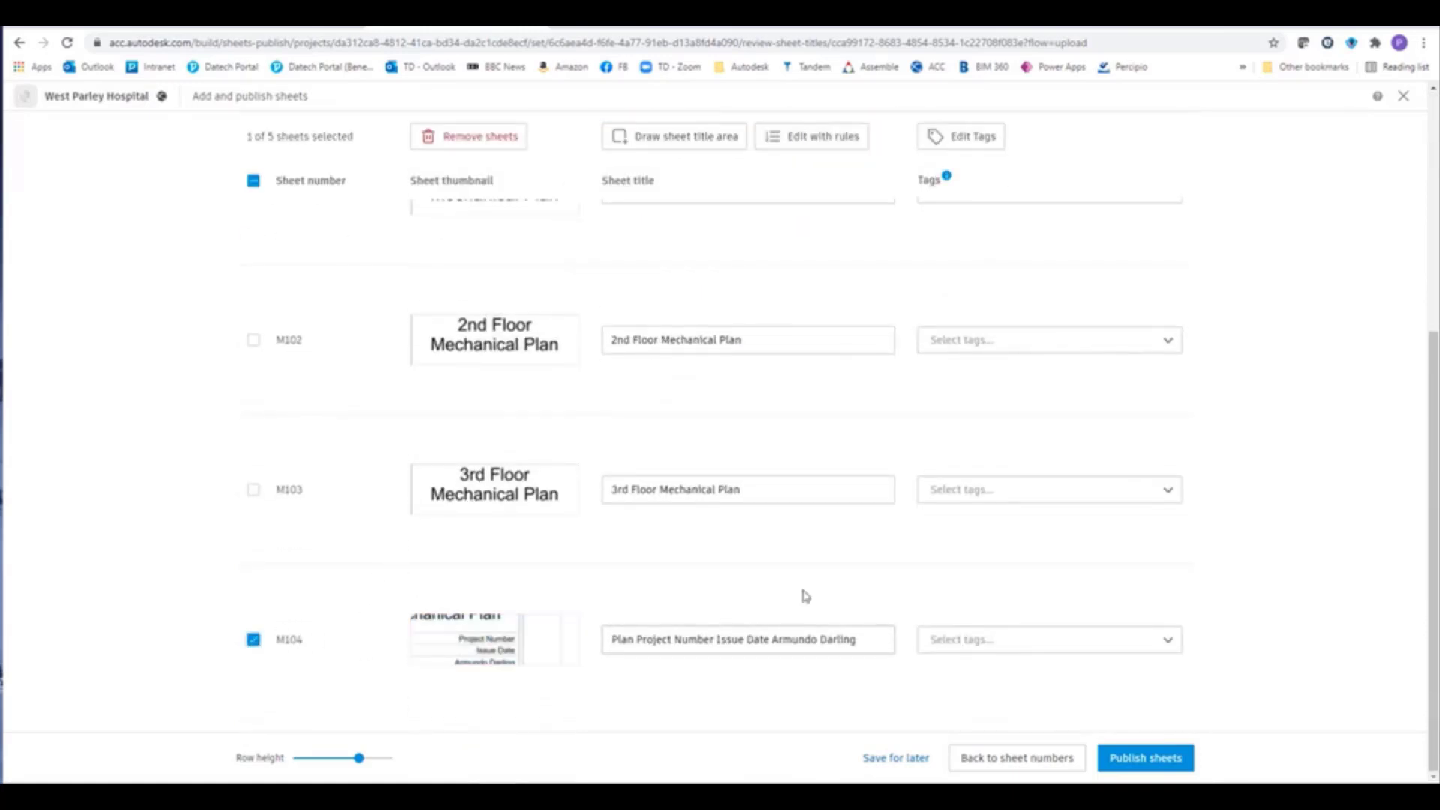
Re-extract M104's title by drawing and saving a title area around "4th Floor Mechanical Plan" in its title block, and deselect the sheet
left_click(661, 144)
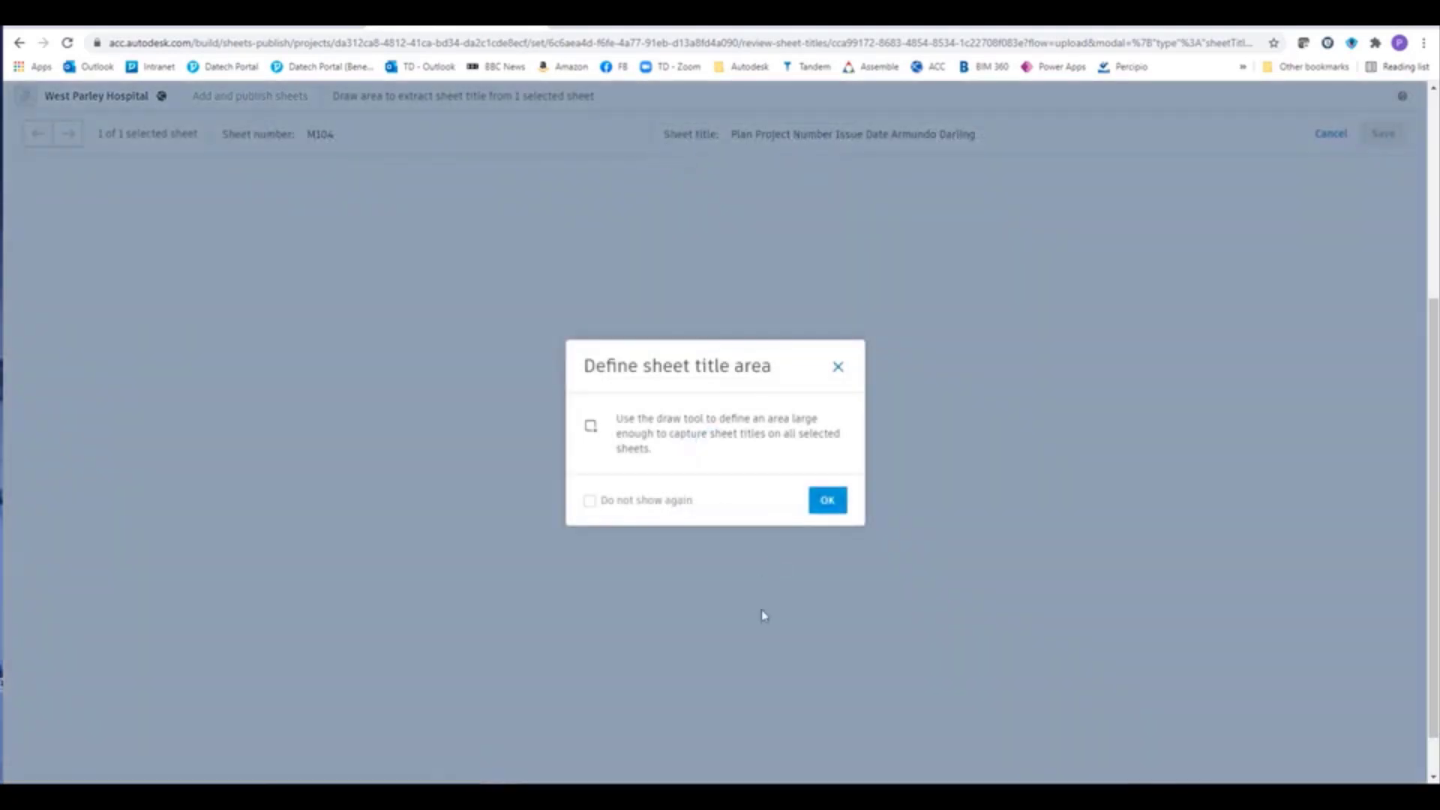
left_click(829, 503)
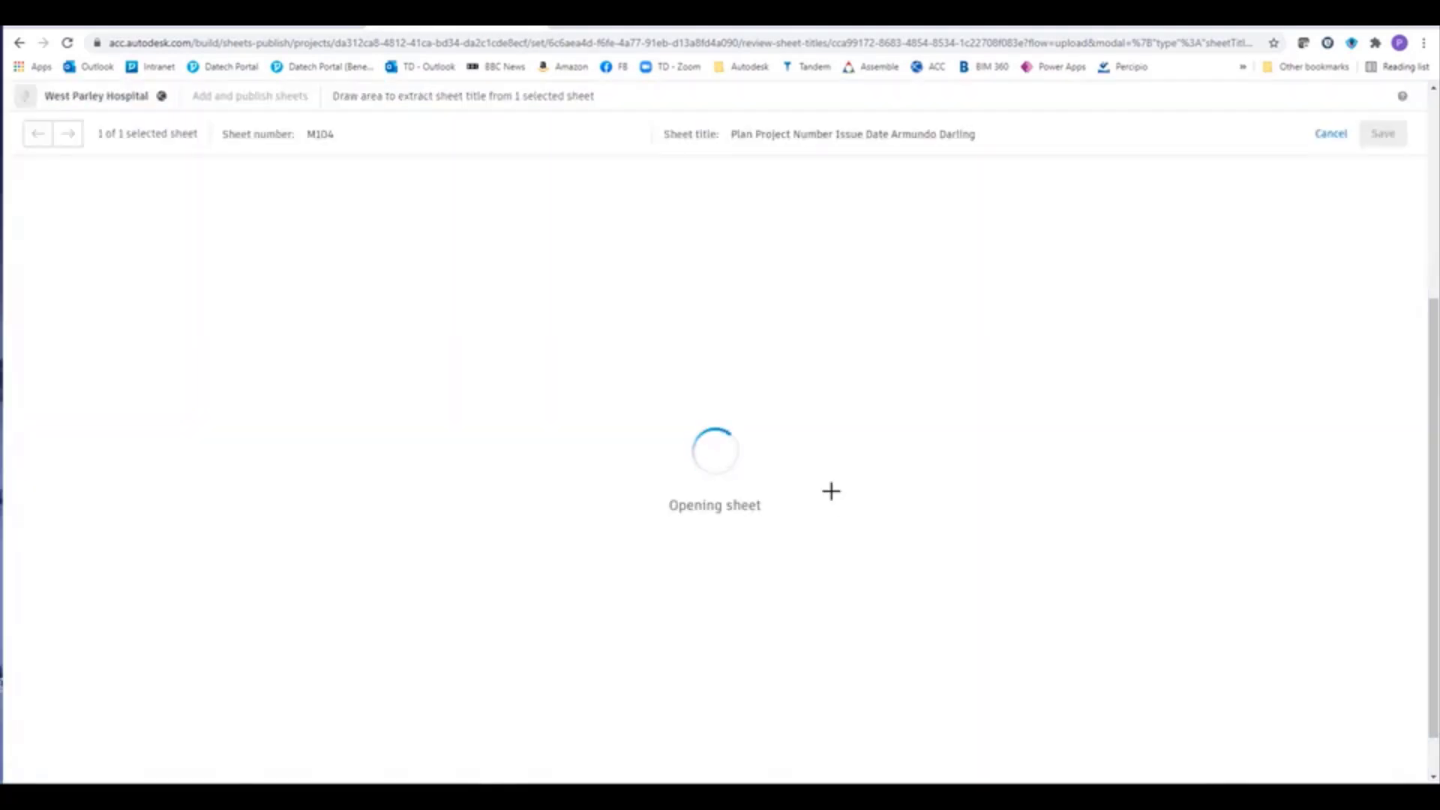
scroll(1084, 681, "up", 3)
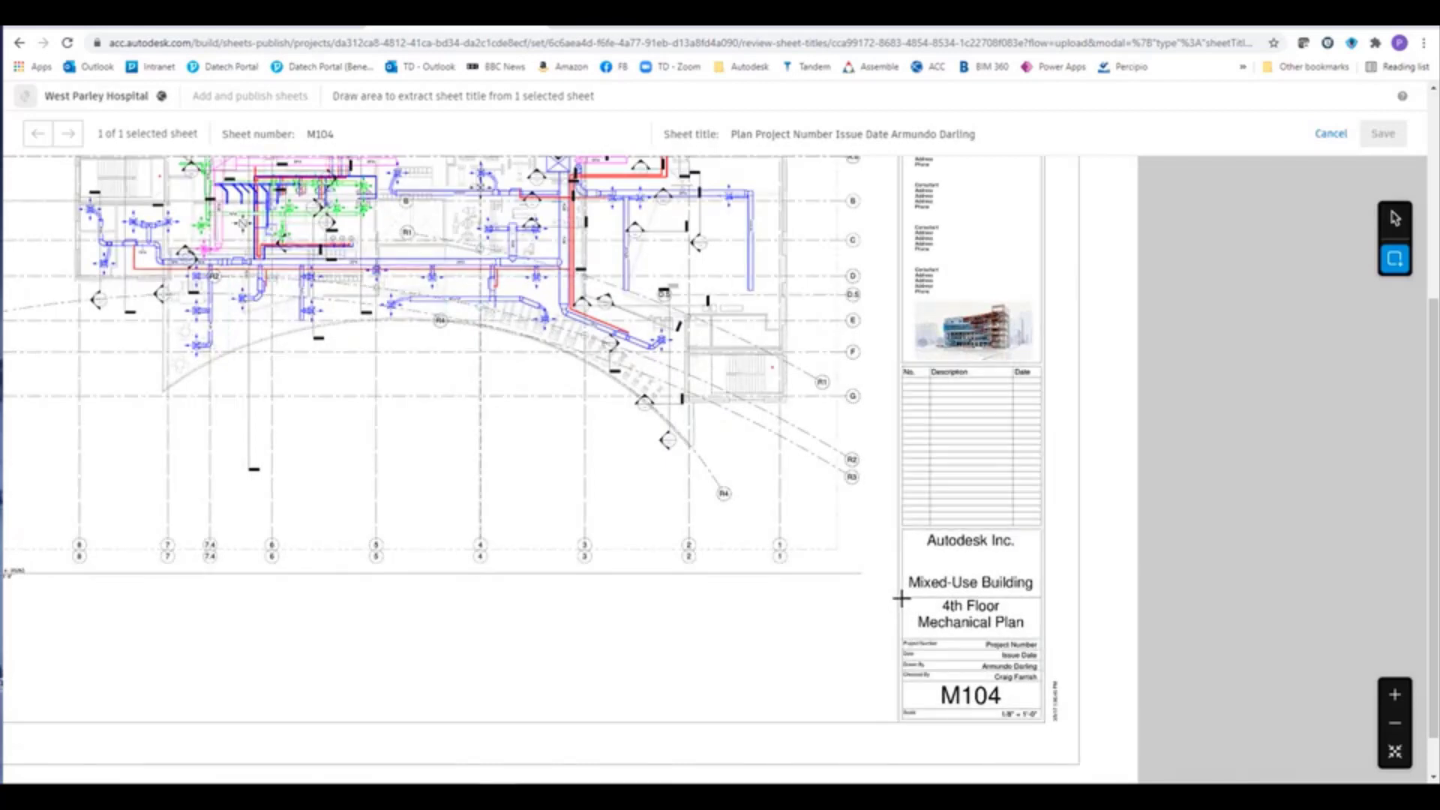
left_click_drag(901, 597, 1040, 640)
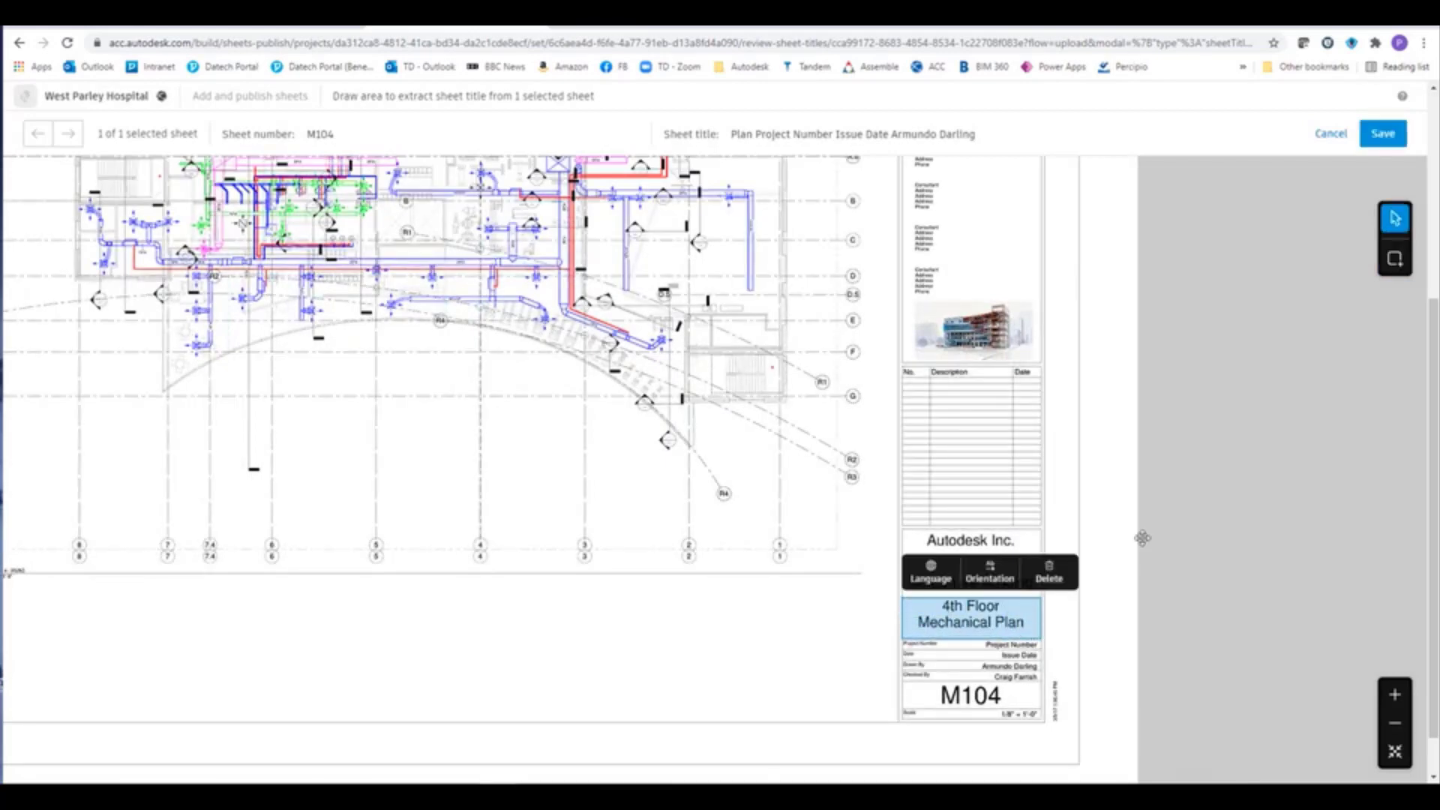
left_click(1385, 135)
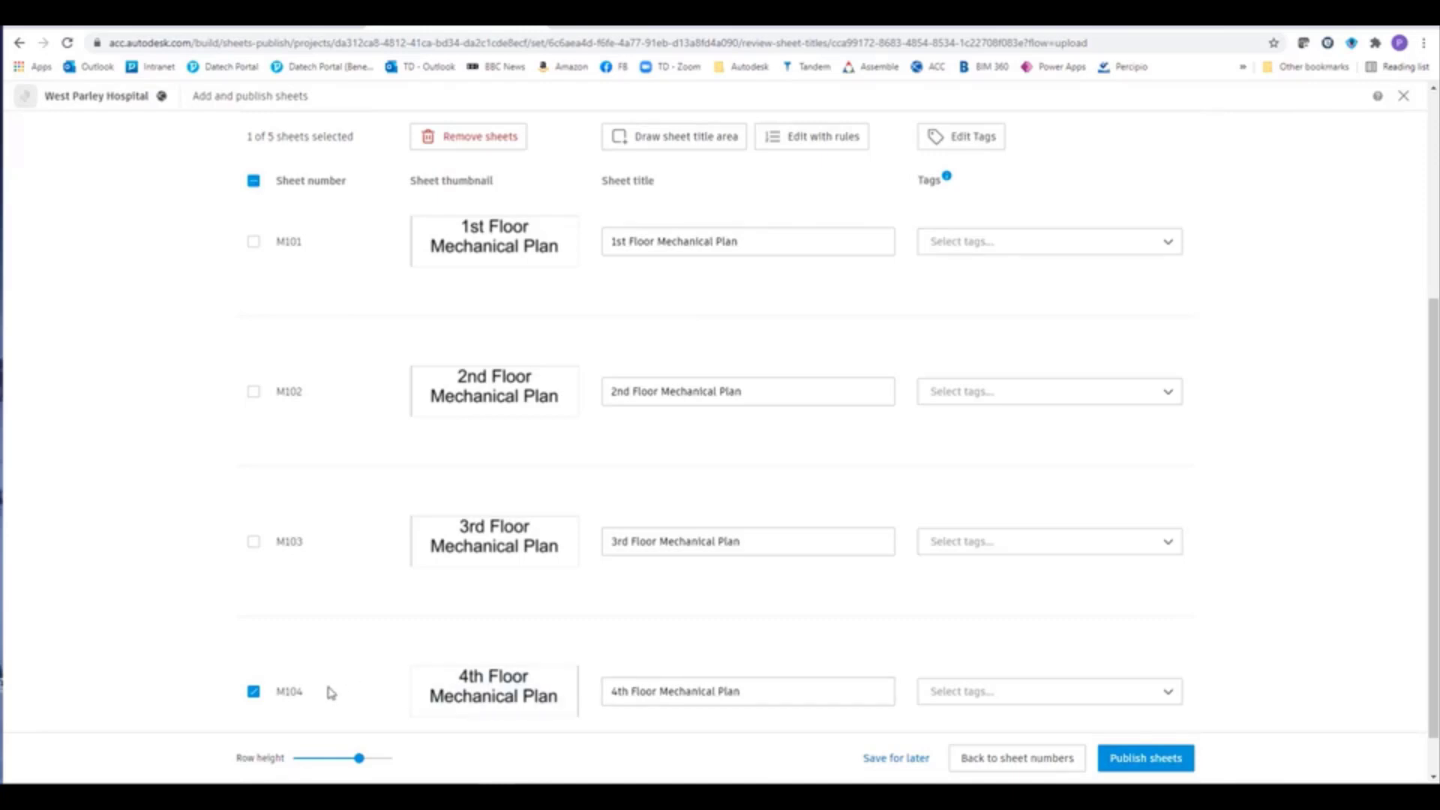
left_click(253, 691)
Create the tags "mechanical" and "5th floor" on sheet M105
scroll(949, 409, "up", 3)
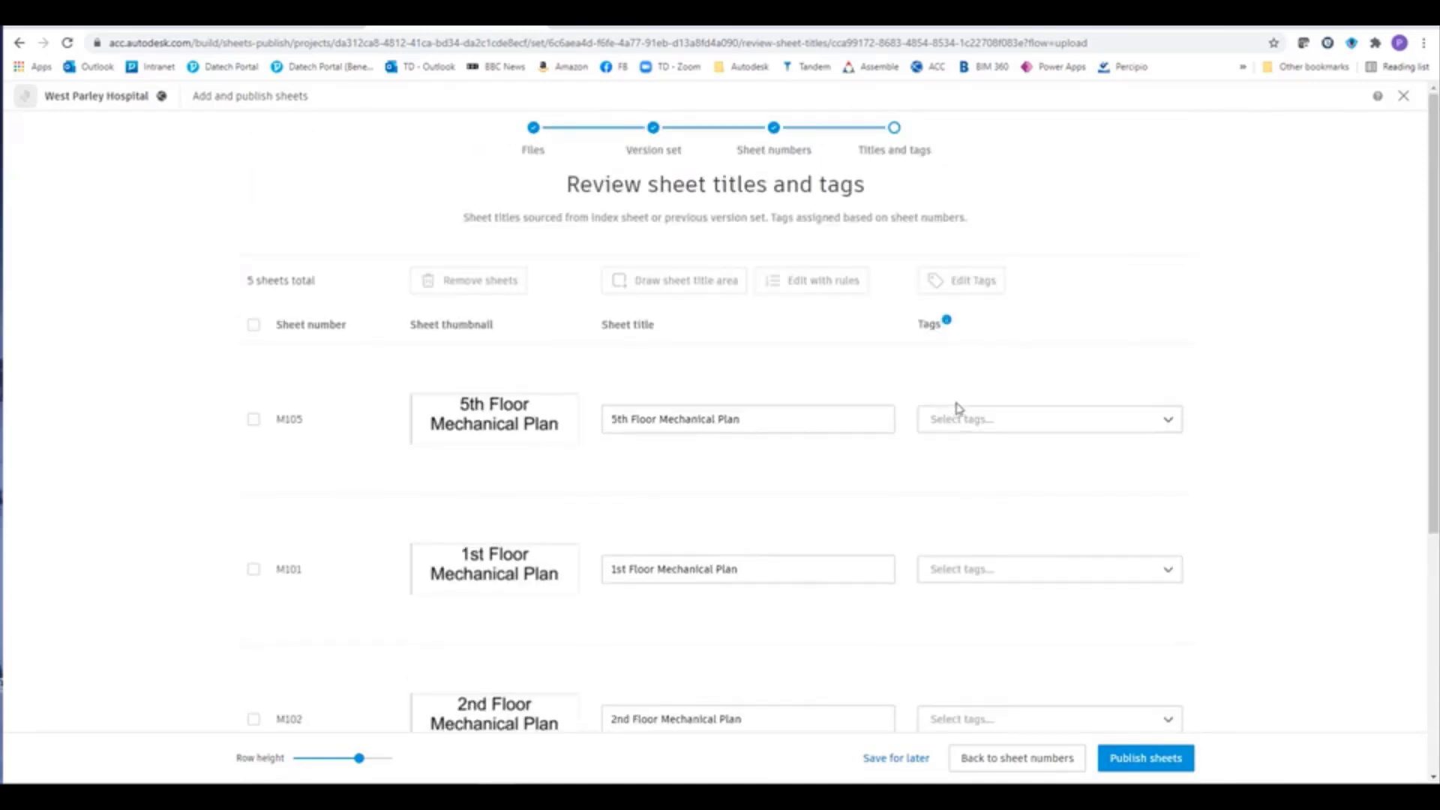
left_click(1138, 414)
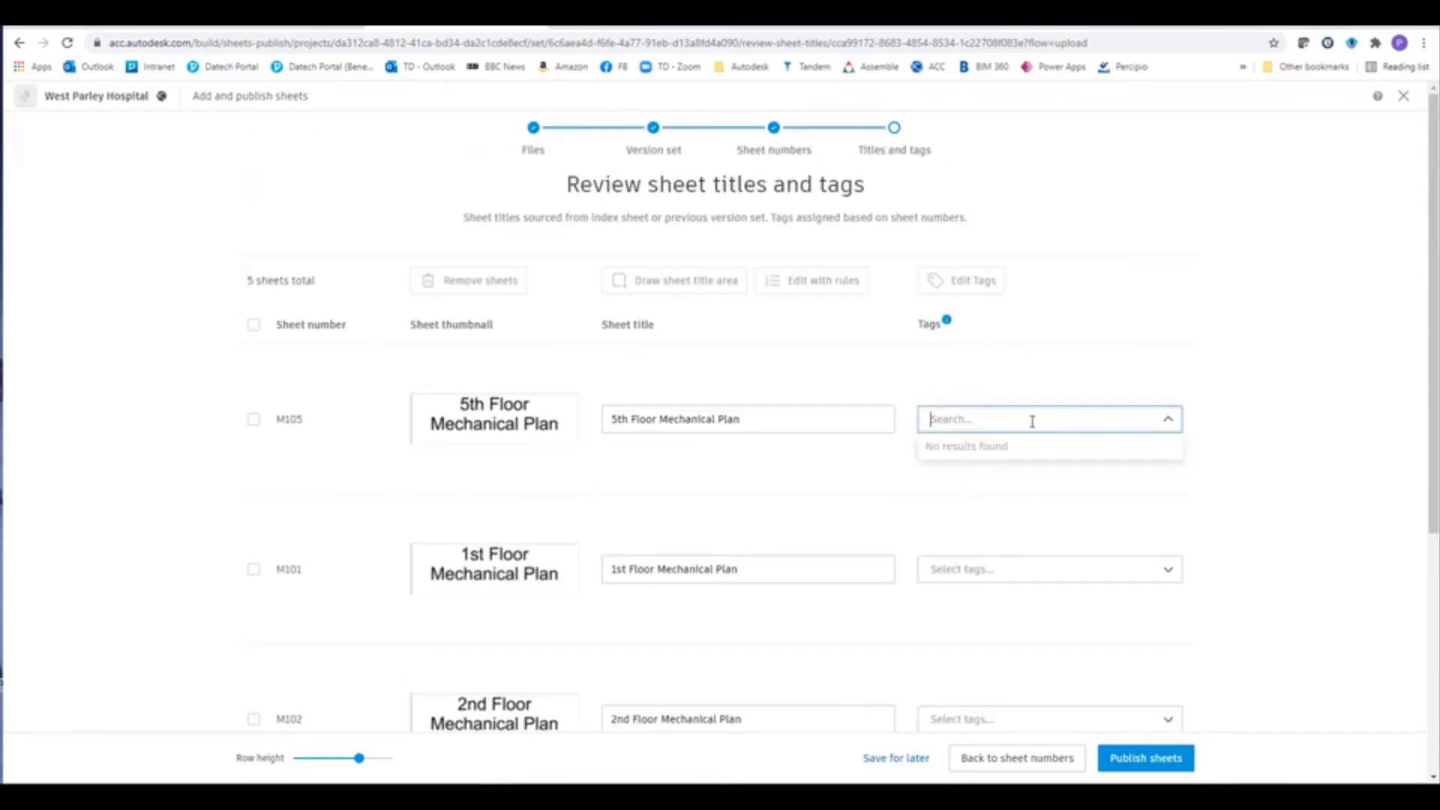
type("Mechanical")
key("Return")
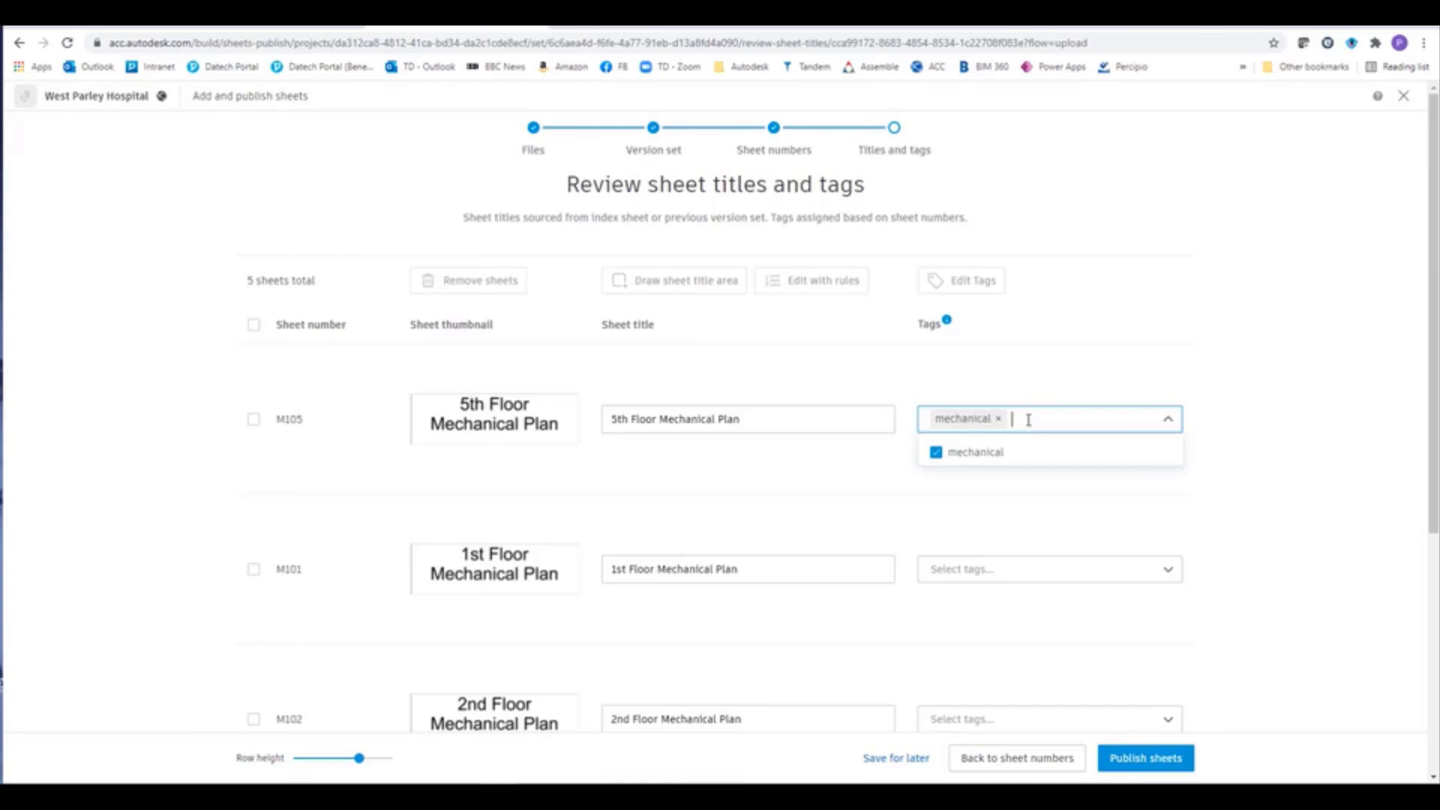
type("5t")
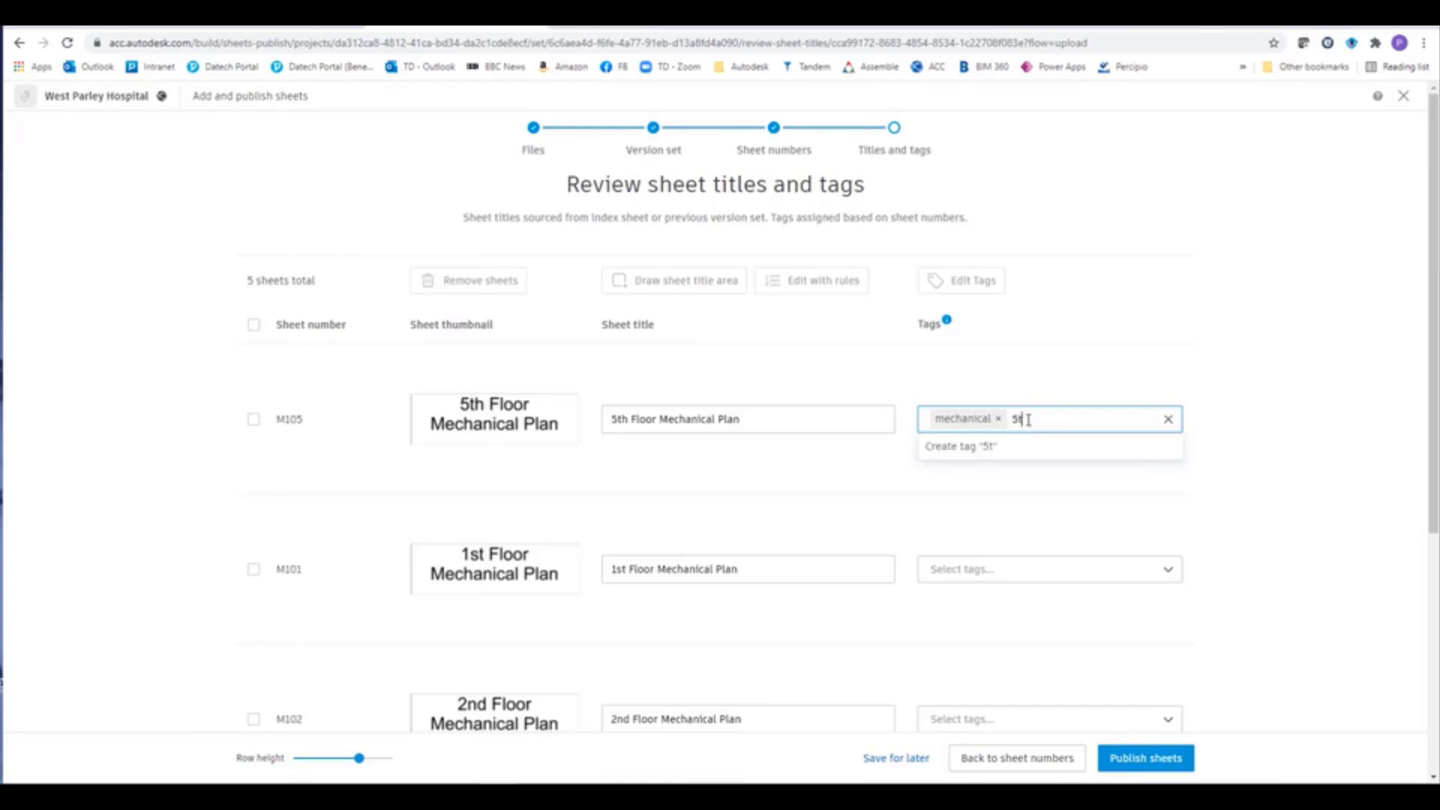
type("h Floor")
key("Return")
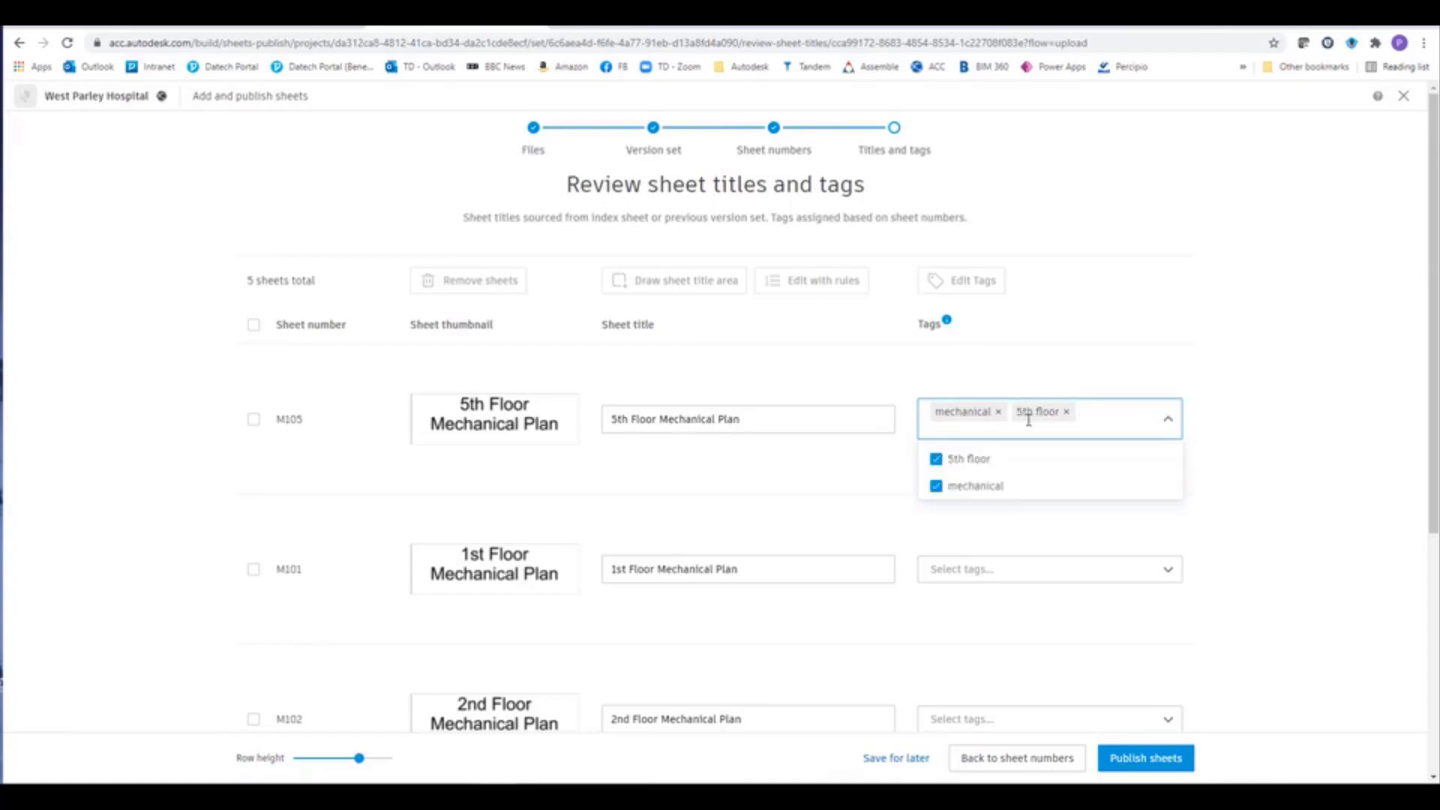
Assign the existing "mechanical" tag and a new "1st floor" tag to sheet M101
left_click(1100, 574)
left_click(942, 629)
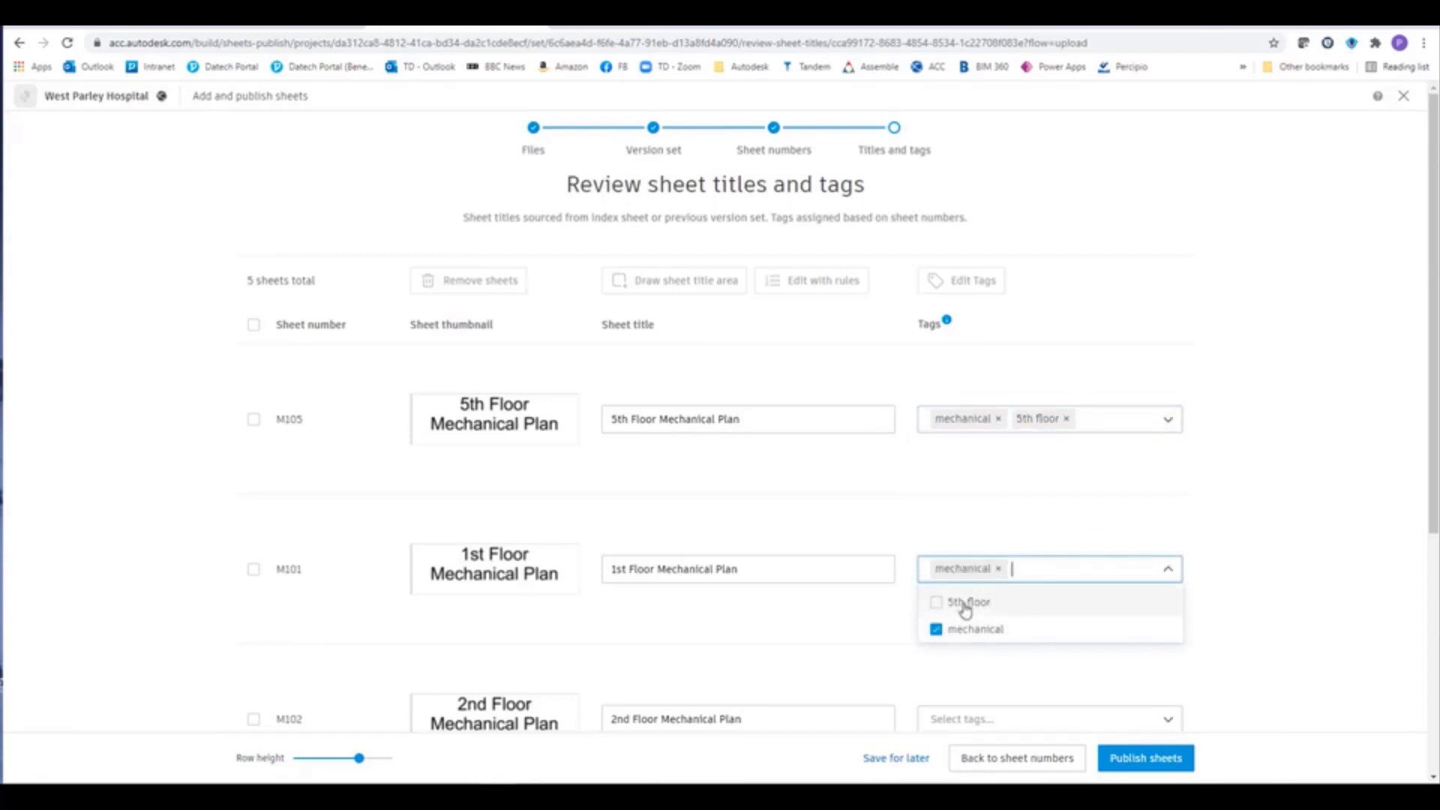
type("1")
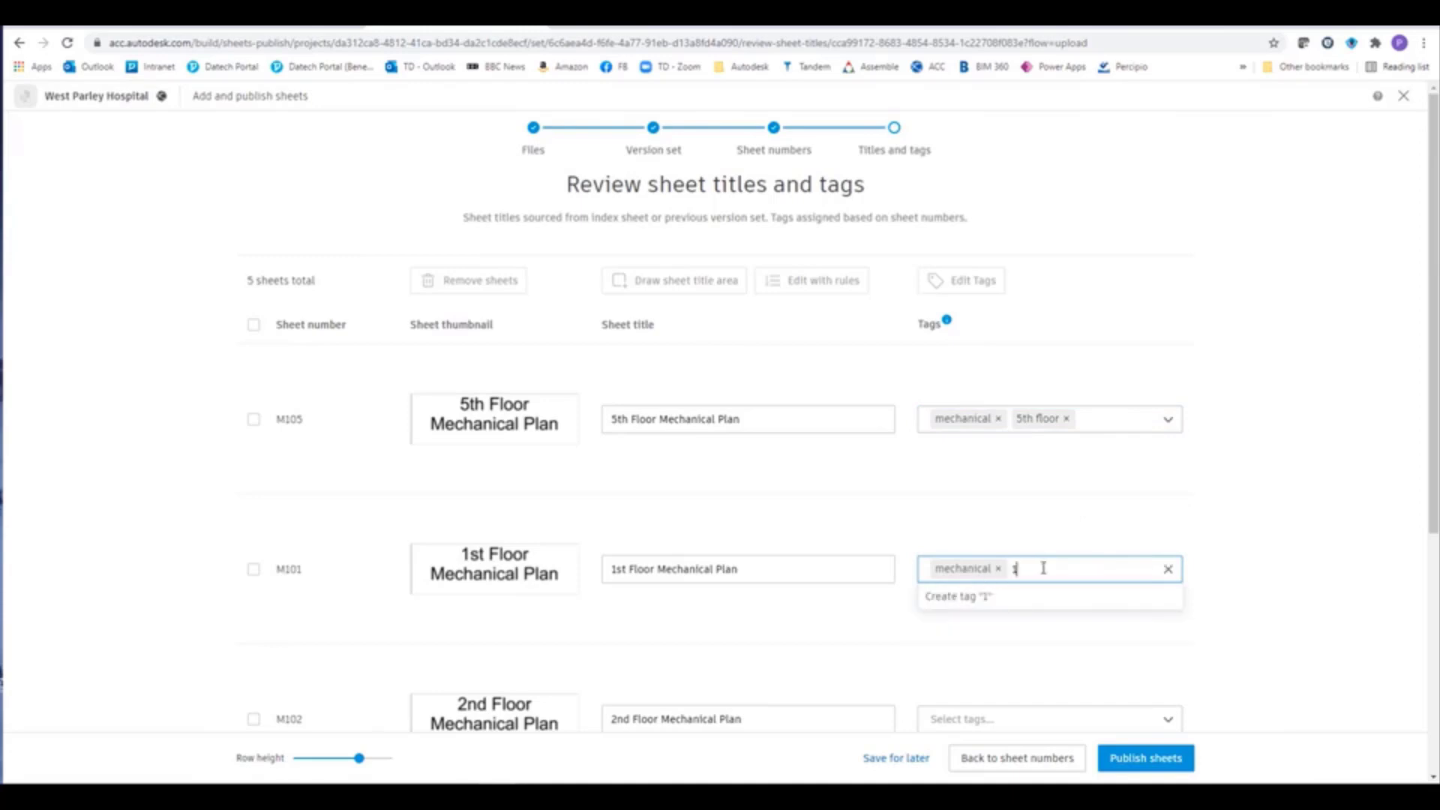
type("st Floor")
key("Return")
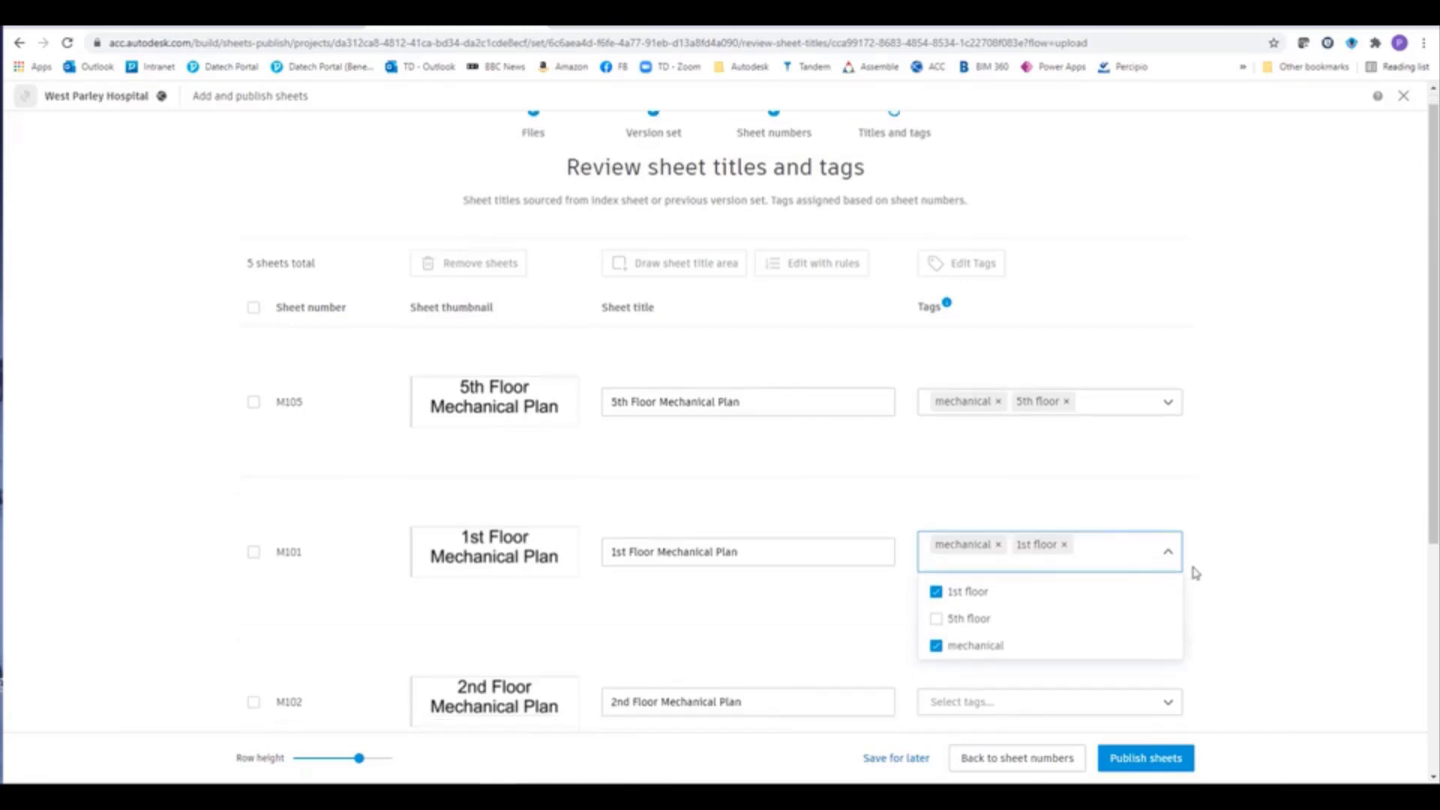
Assign the existing "mechanical" tag and a new "2nd floor" tag to sheet M102
scroll(1196, 572, "down", 3)
left_click(973, 500)
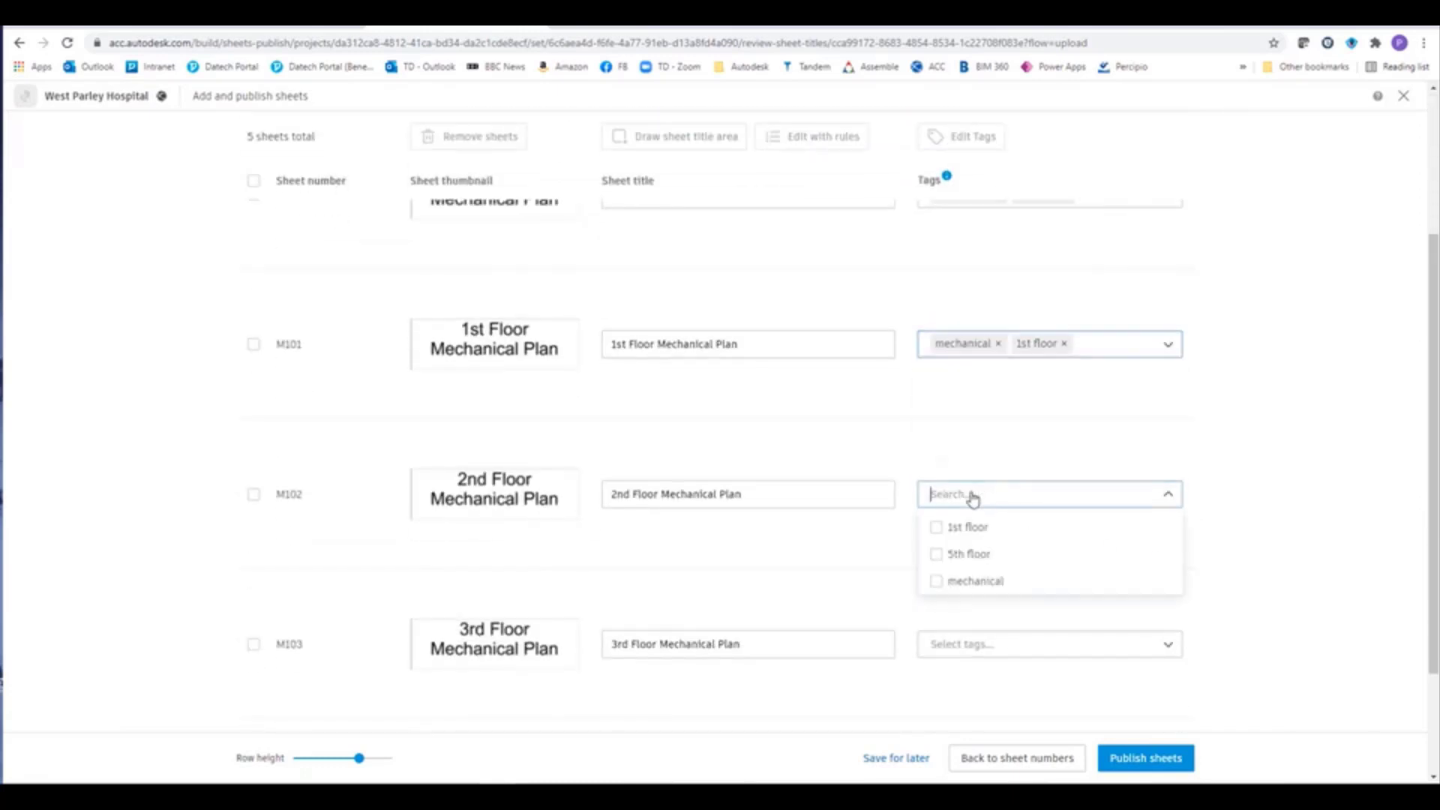
left_click(937, 581)
type("2nd Floor")
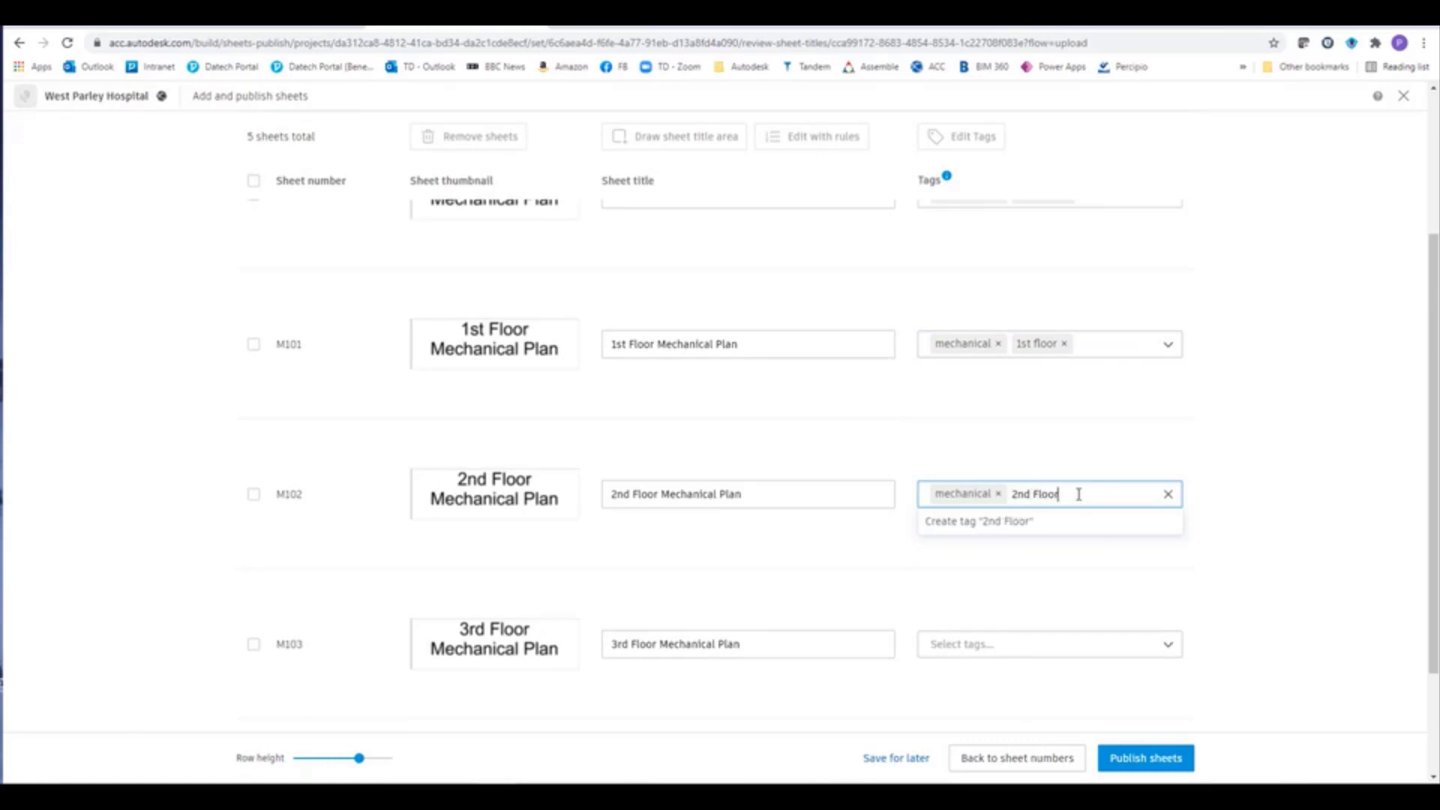
key("Return")
Assign the existing "mechanical" tag and a new "3rd floor" tag to sheet M103
scroll(1073, 541, "down", 2)
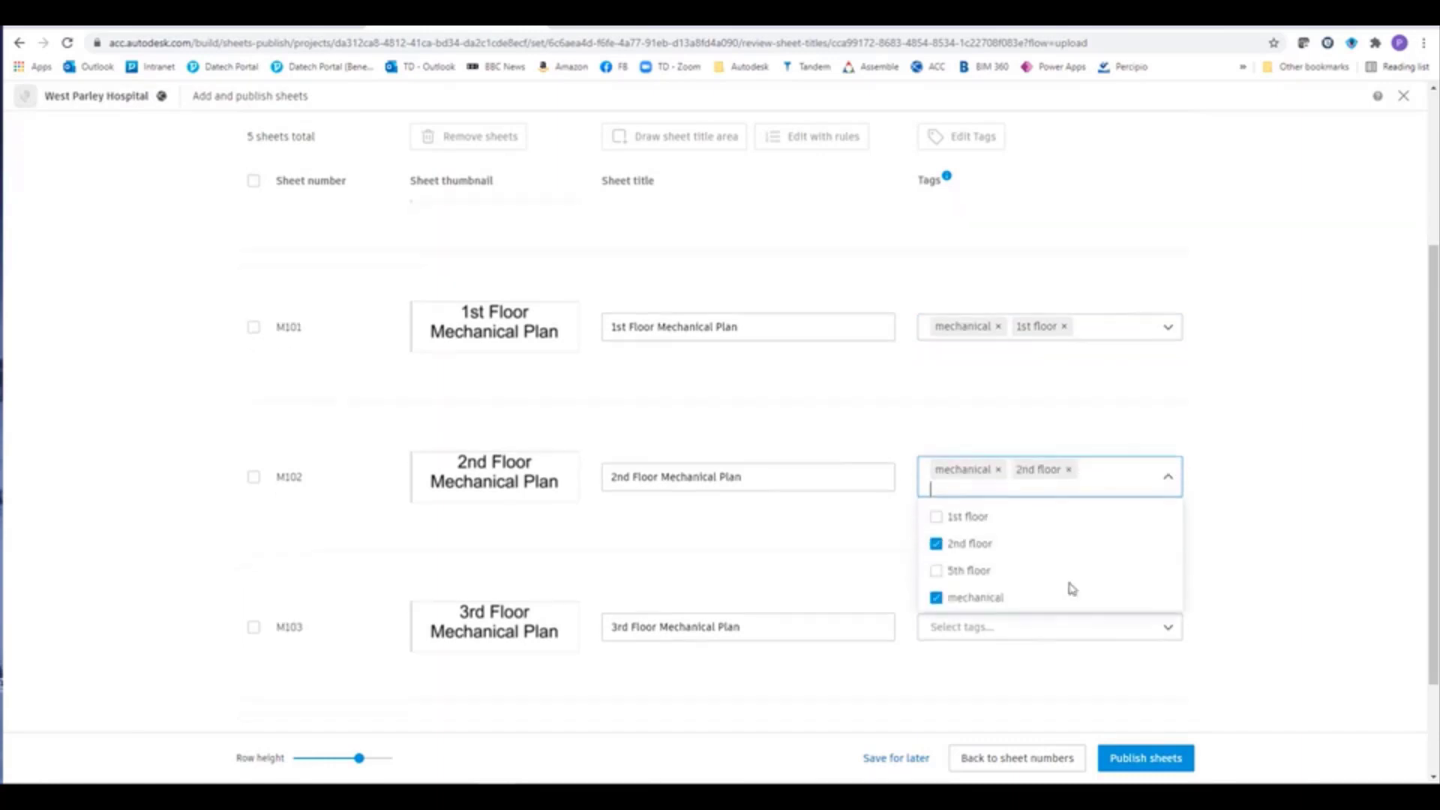
left_click(1017, 494)
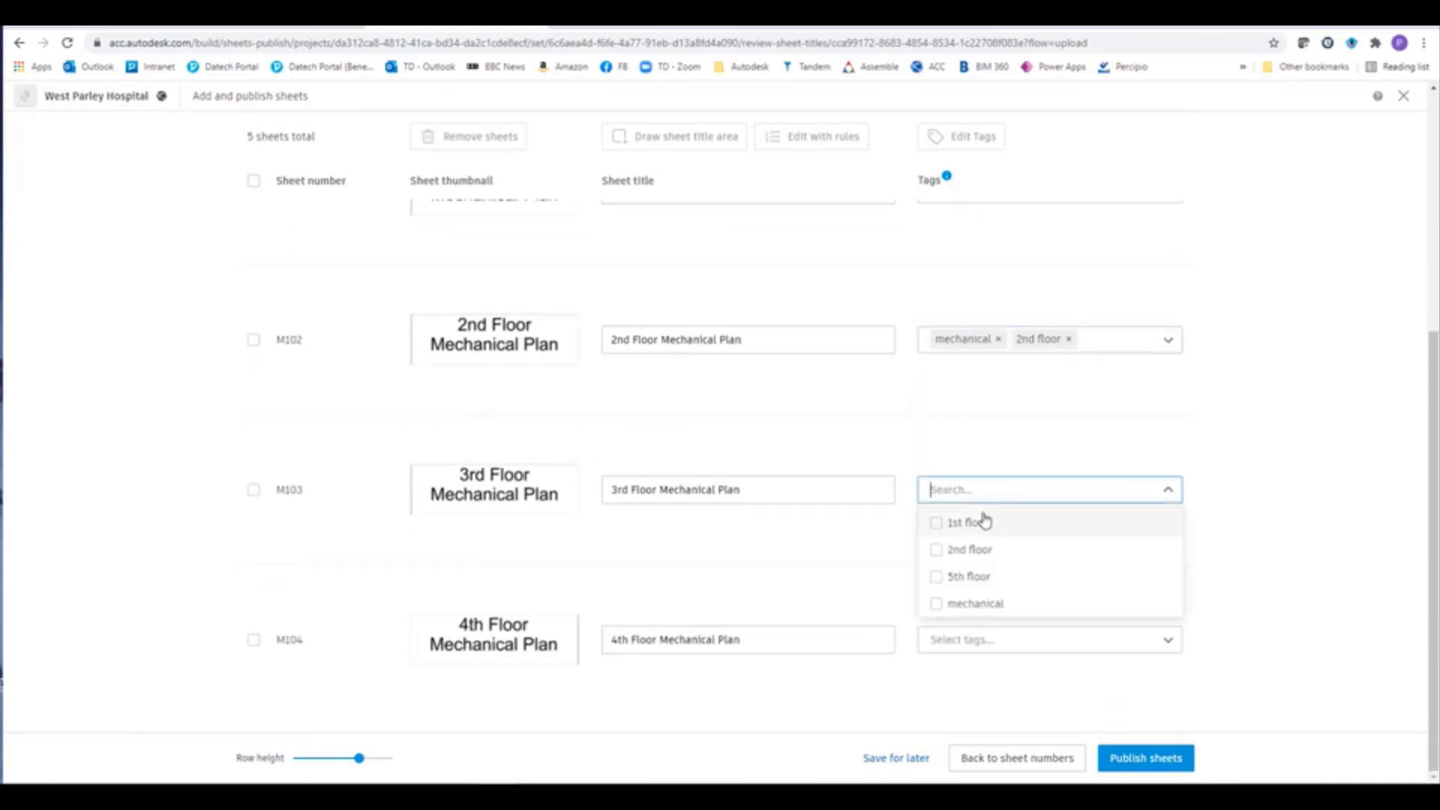
left_click(941, 604)
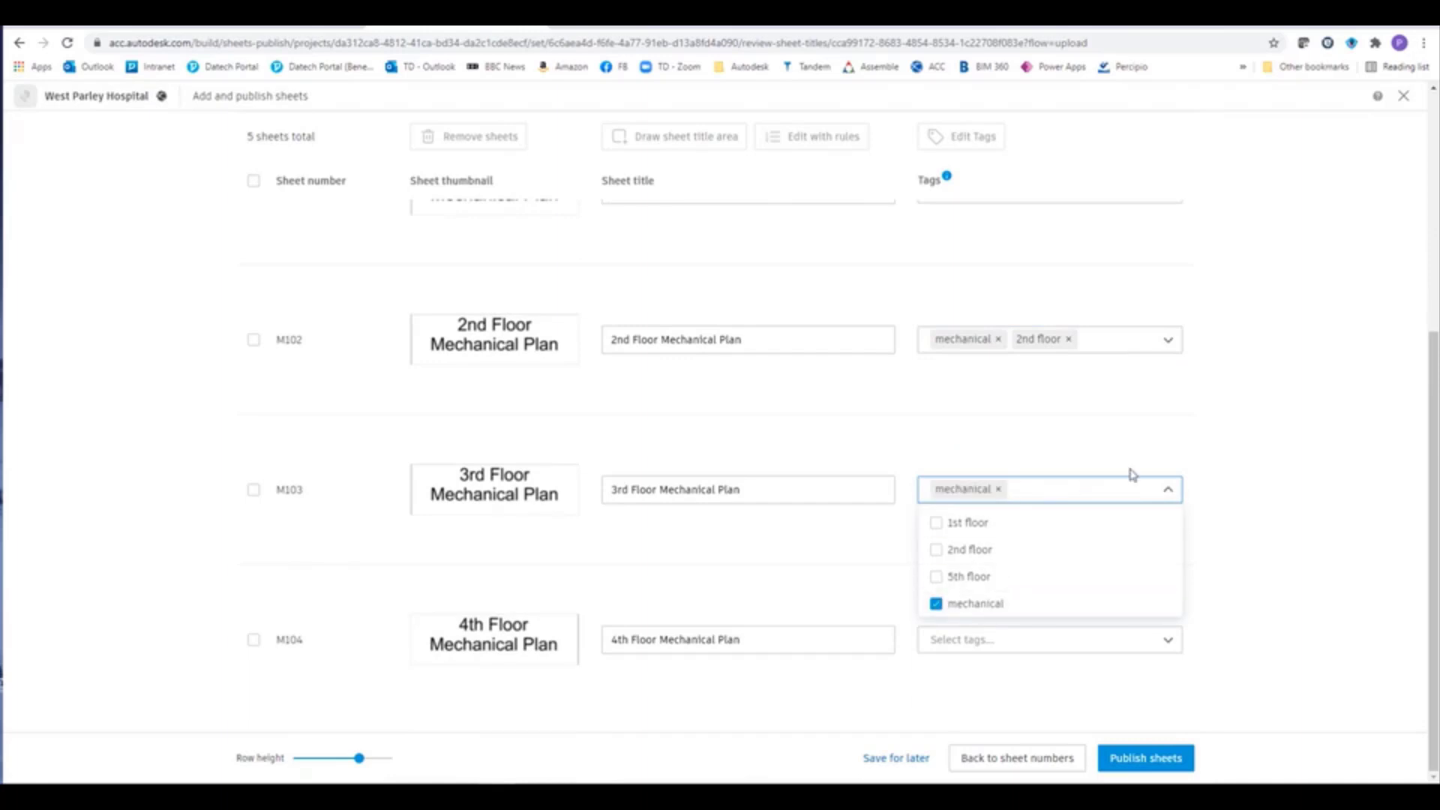
type("3rd Floor")
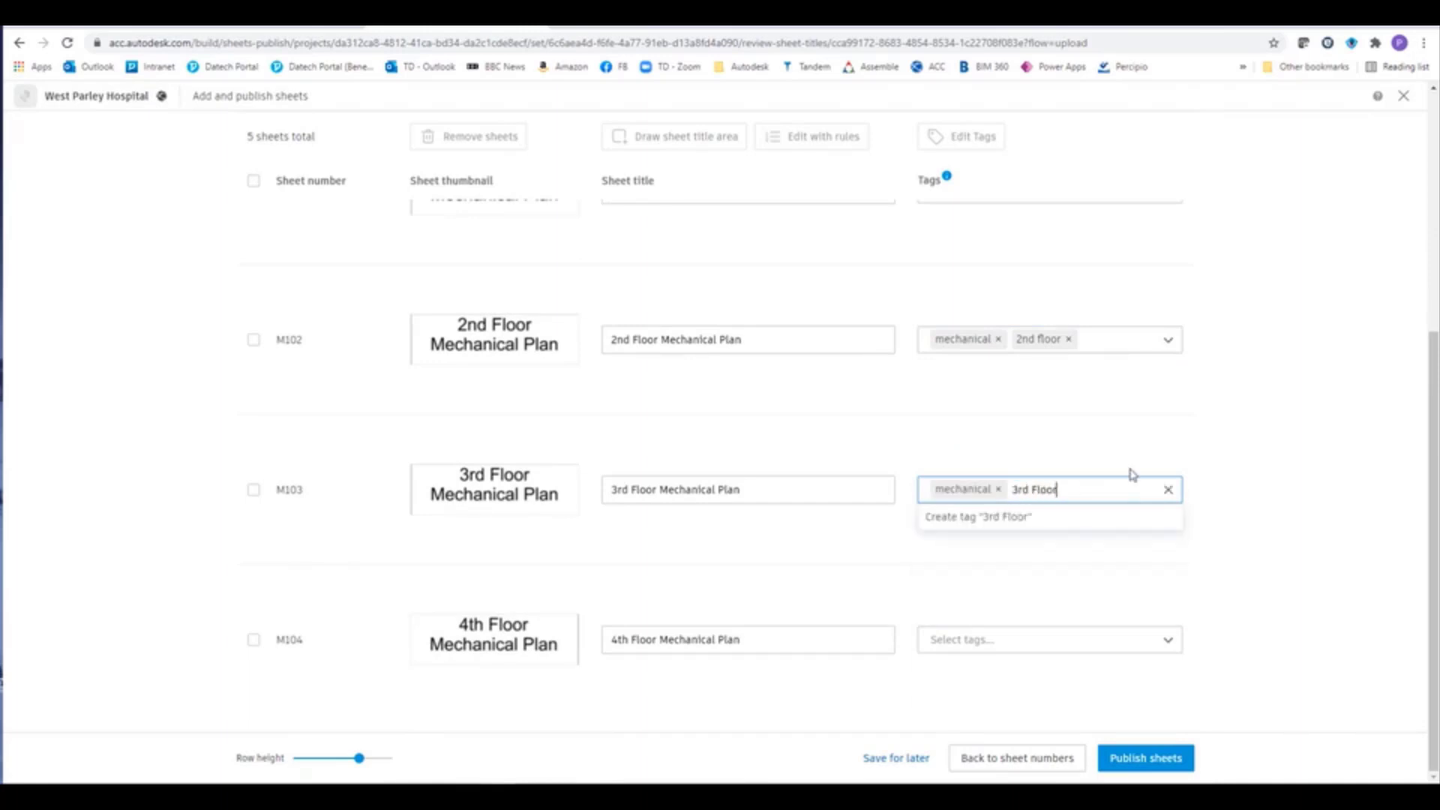
key("Return")
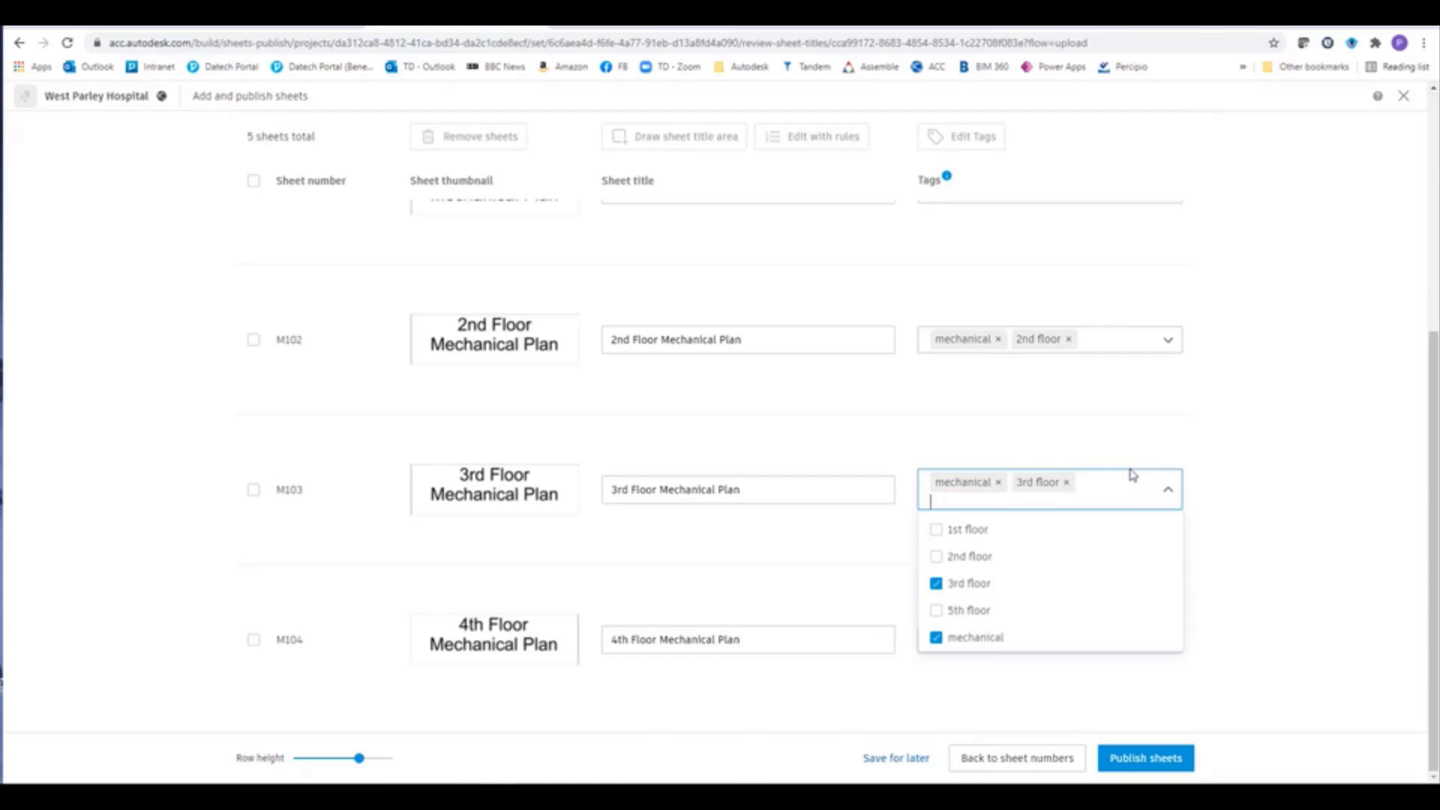
left_click(1230, 617)
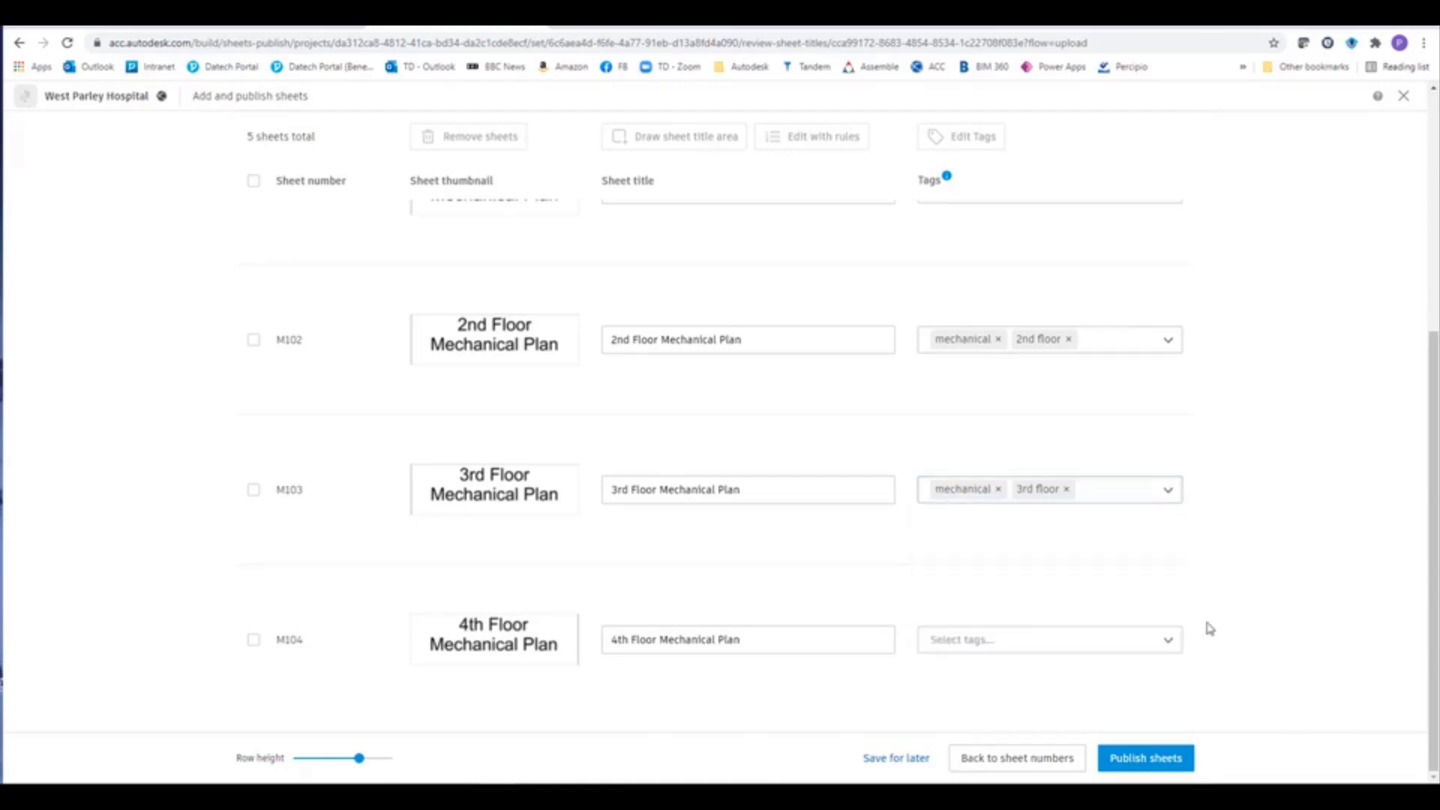
Assign the existing "mechanical" tag and a new "4th floor" tag to sheet M104
left_click(1009, 650)
left_click(937, 614)
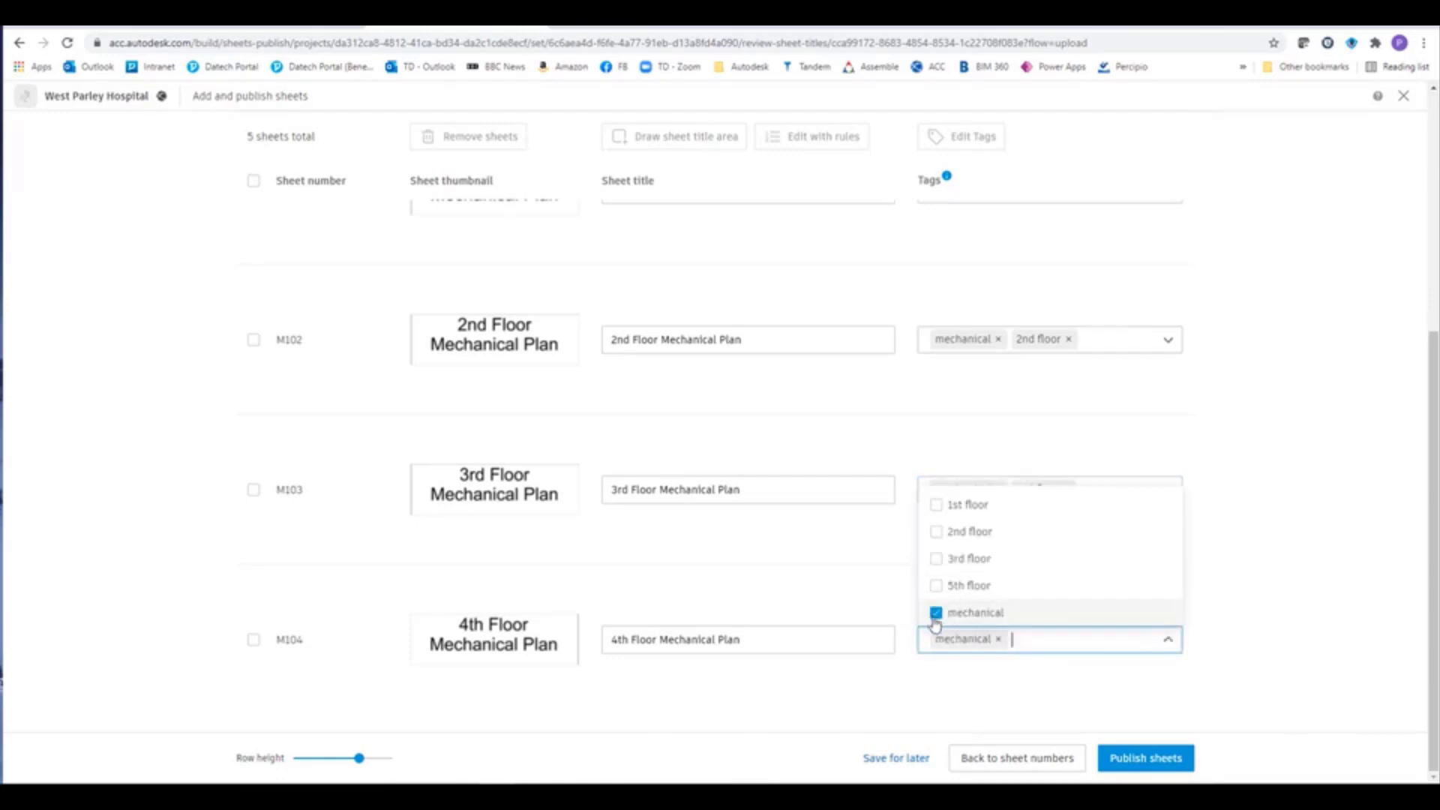
type("5")
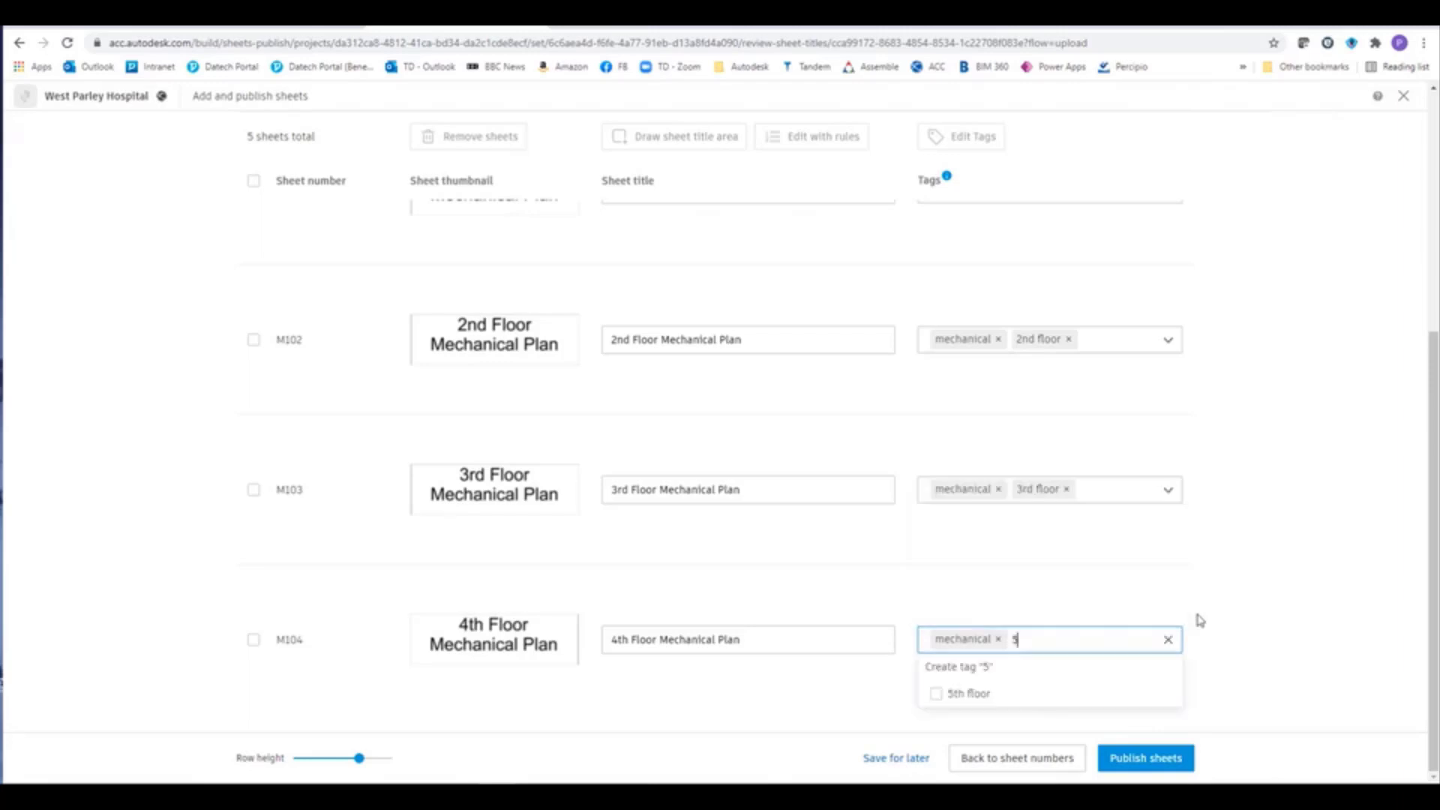
key("BackSpace")
type("4th Floor")
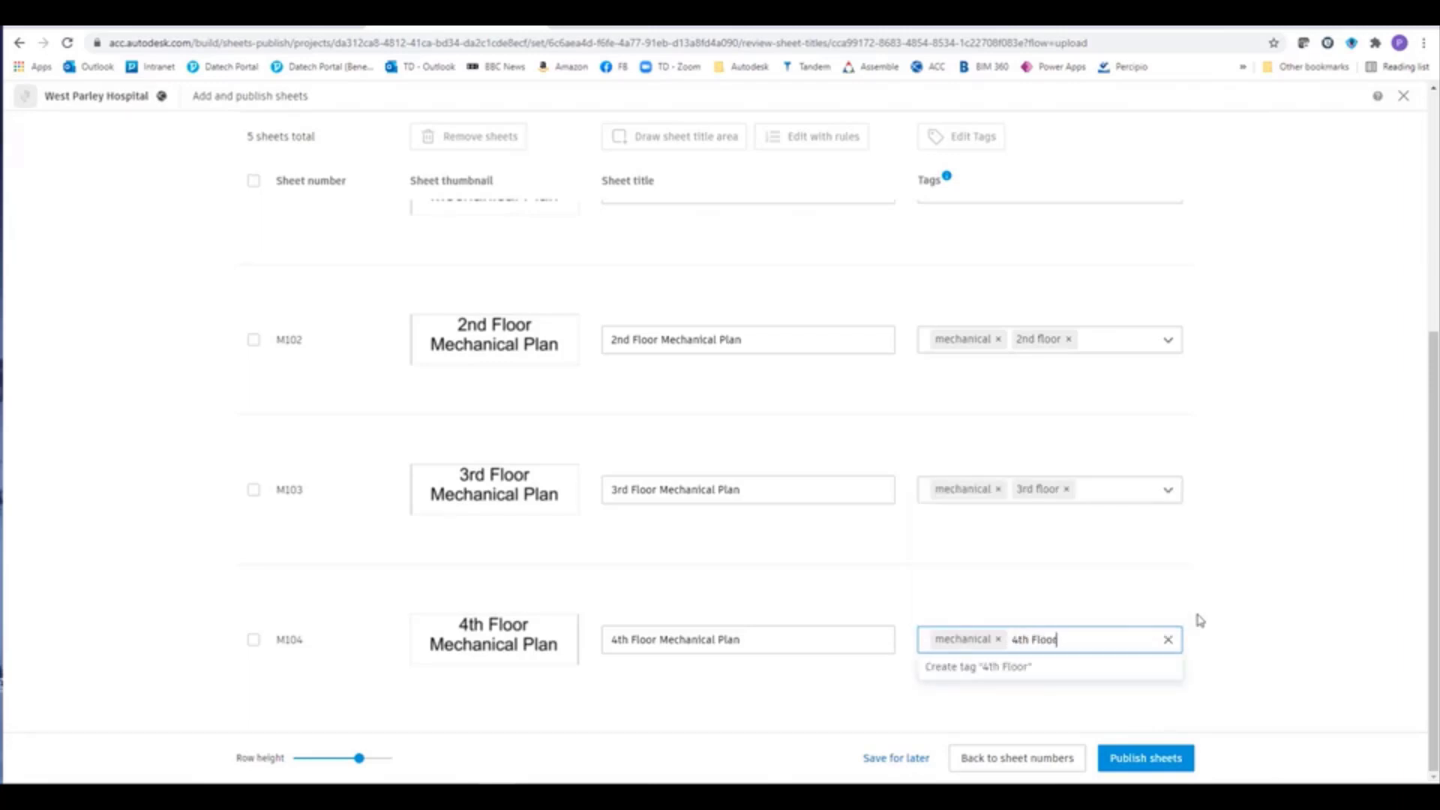
left_click(1168, 639)
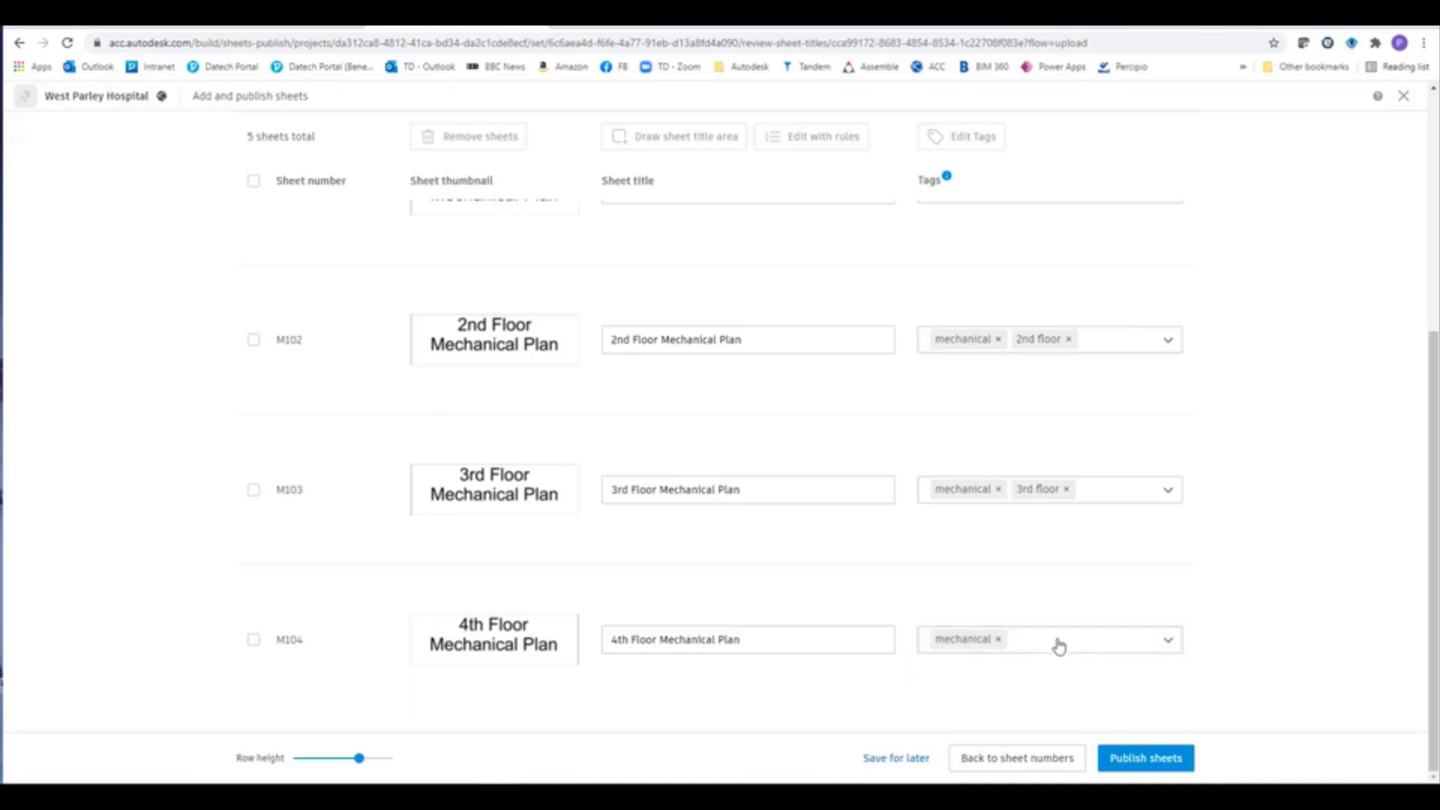
left_click(1058, 643)
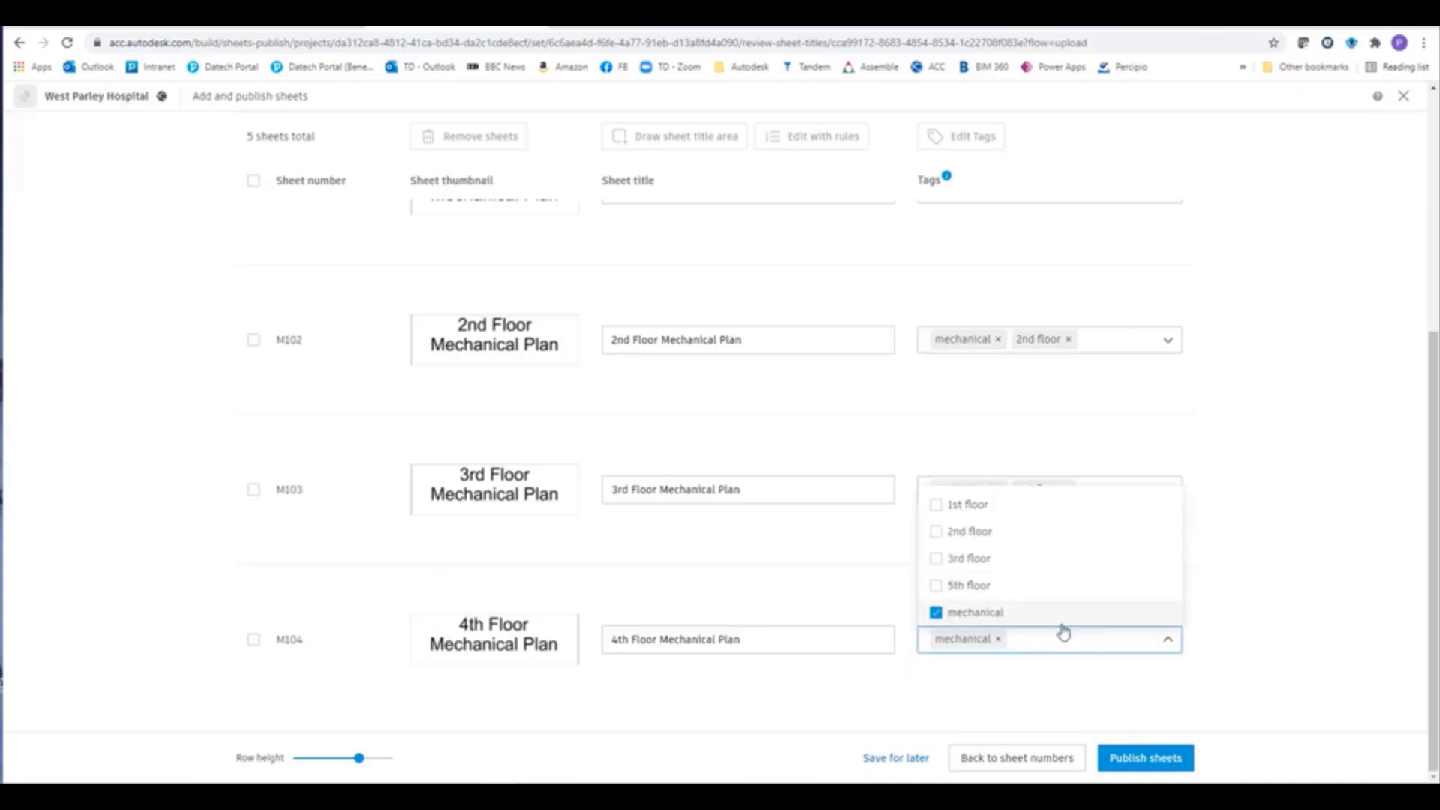
type("4th")
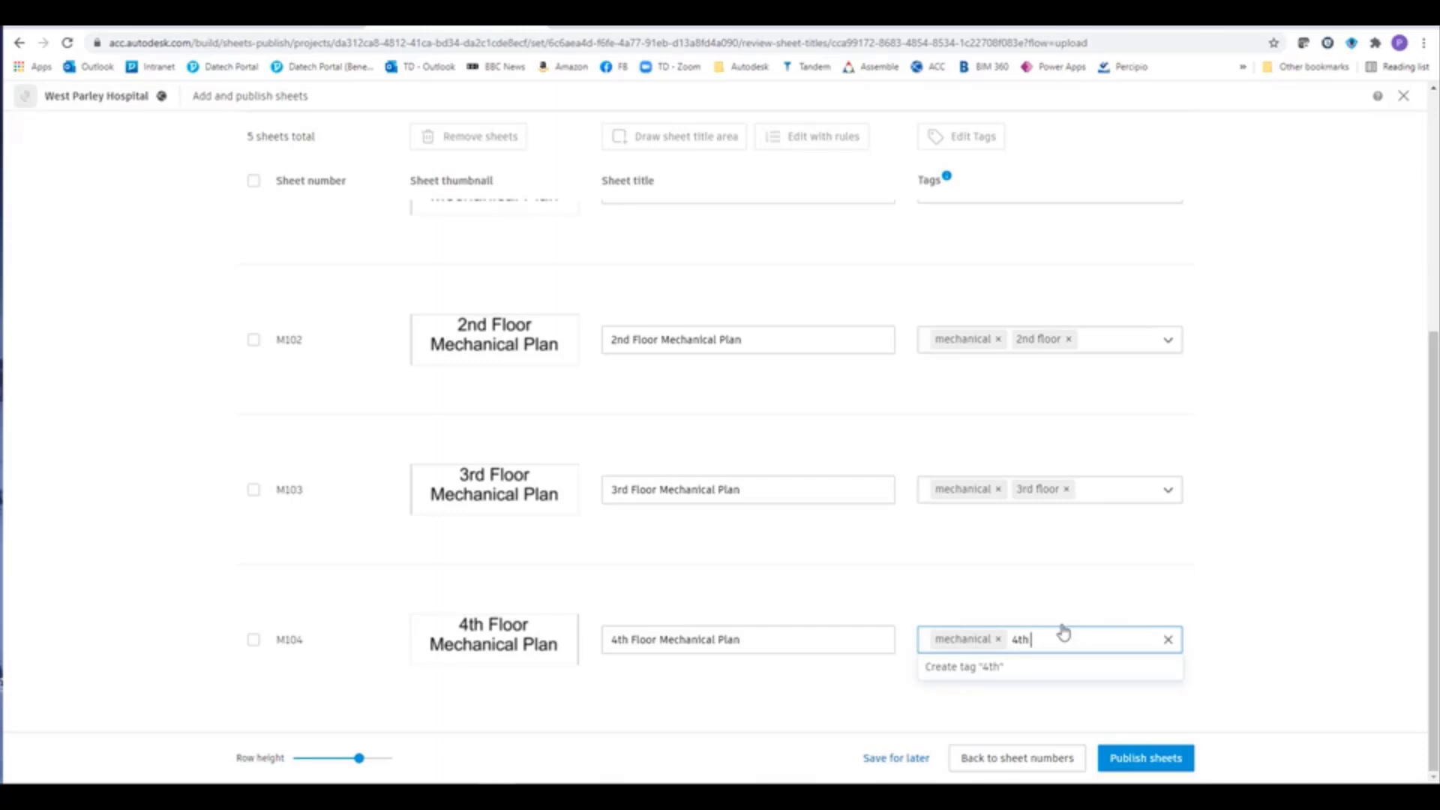
type(" Floor")
key("Return")
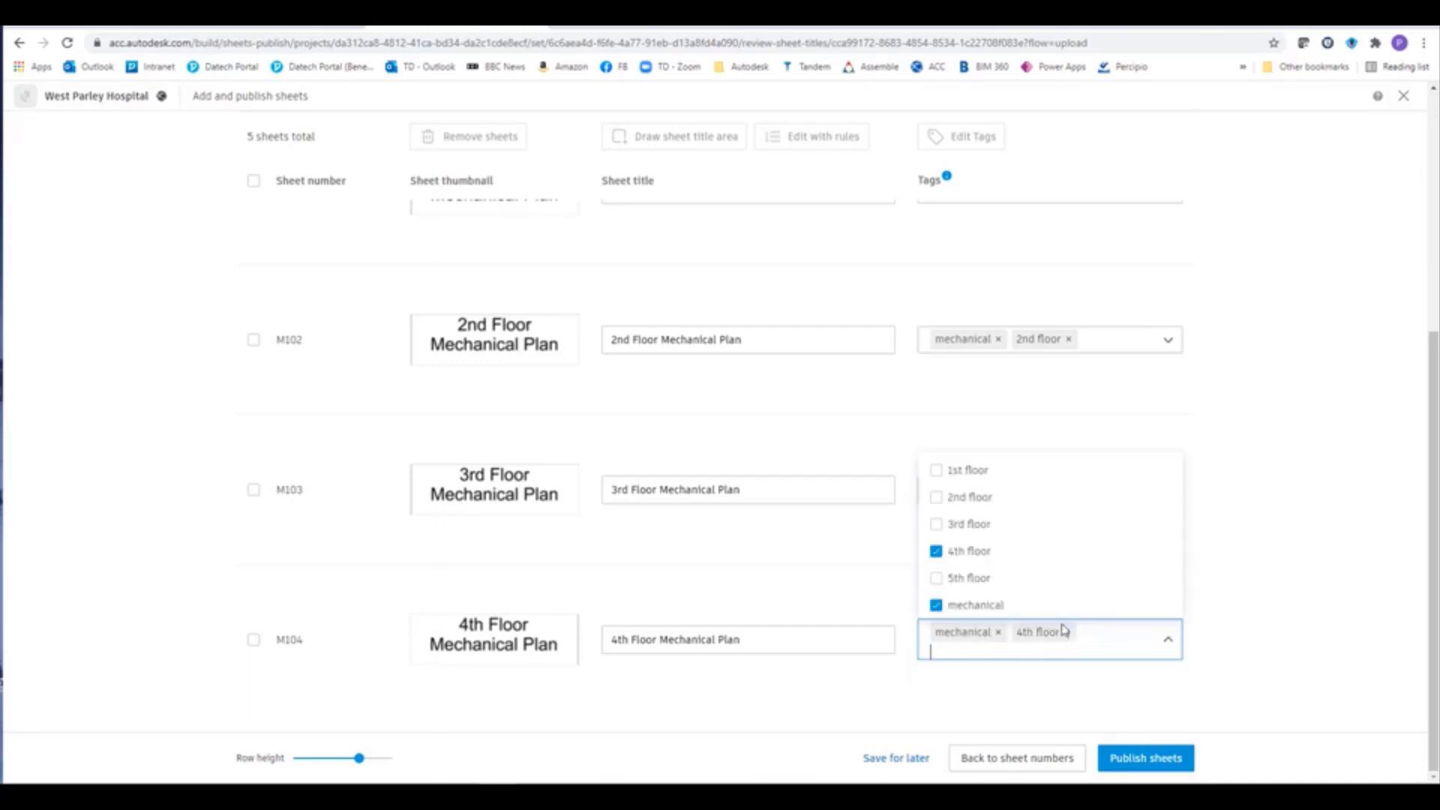
left_click(1221, 668)
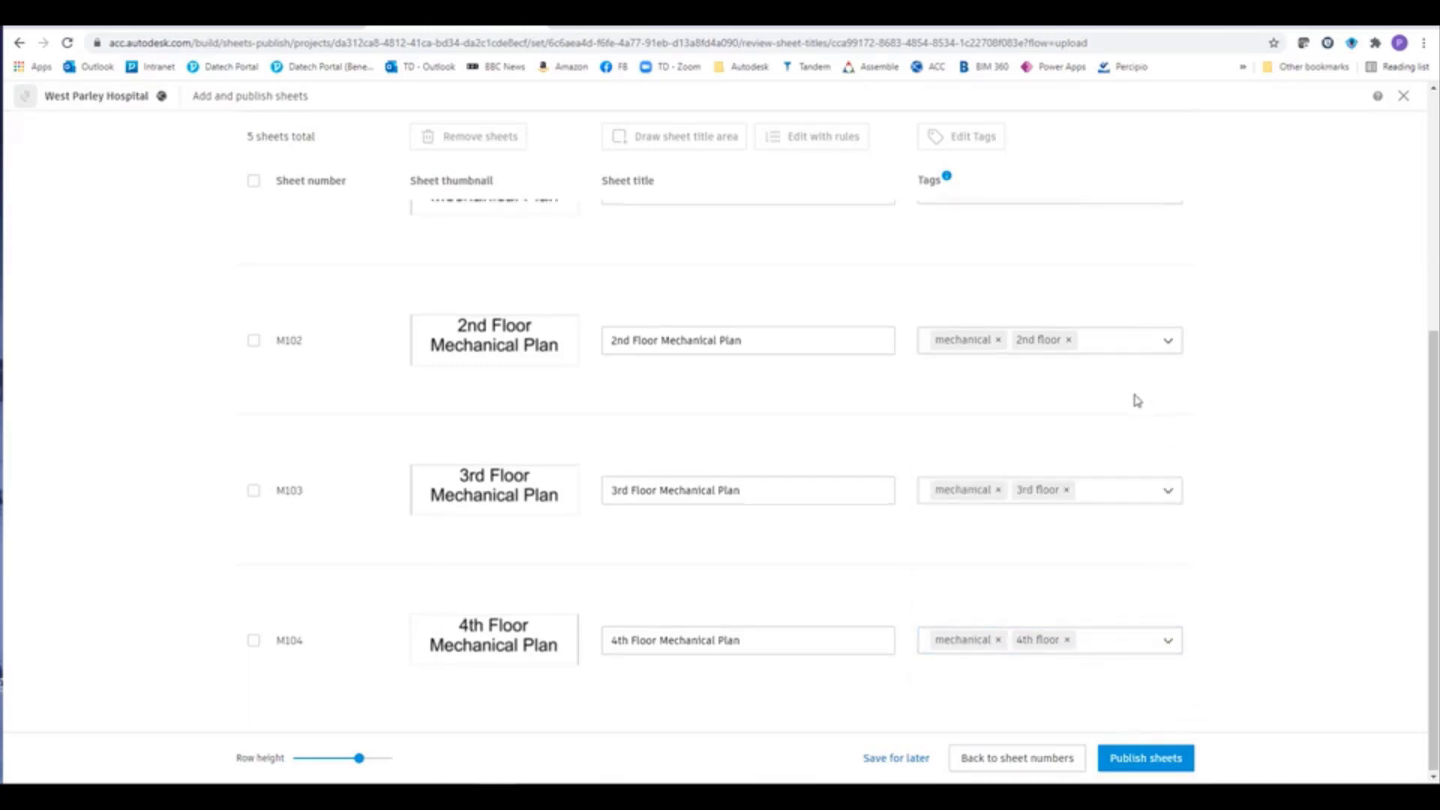
Review the titles and tags of all five sheets and publish them
scroll(1136, 400, "up", 5)
scroll(1058, 640, "down", 5)
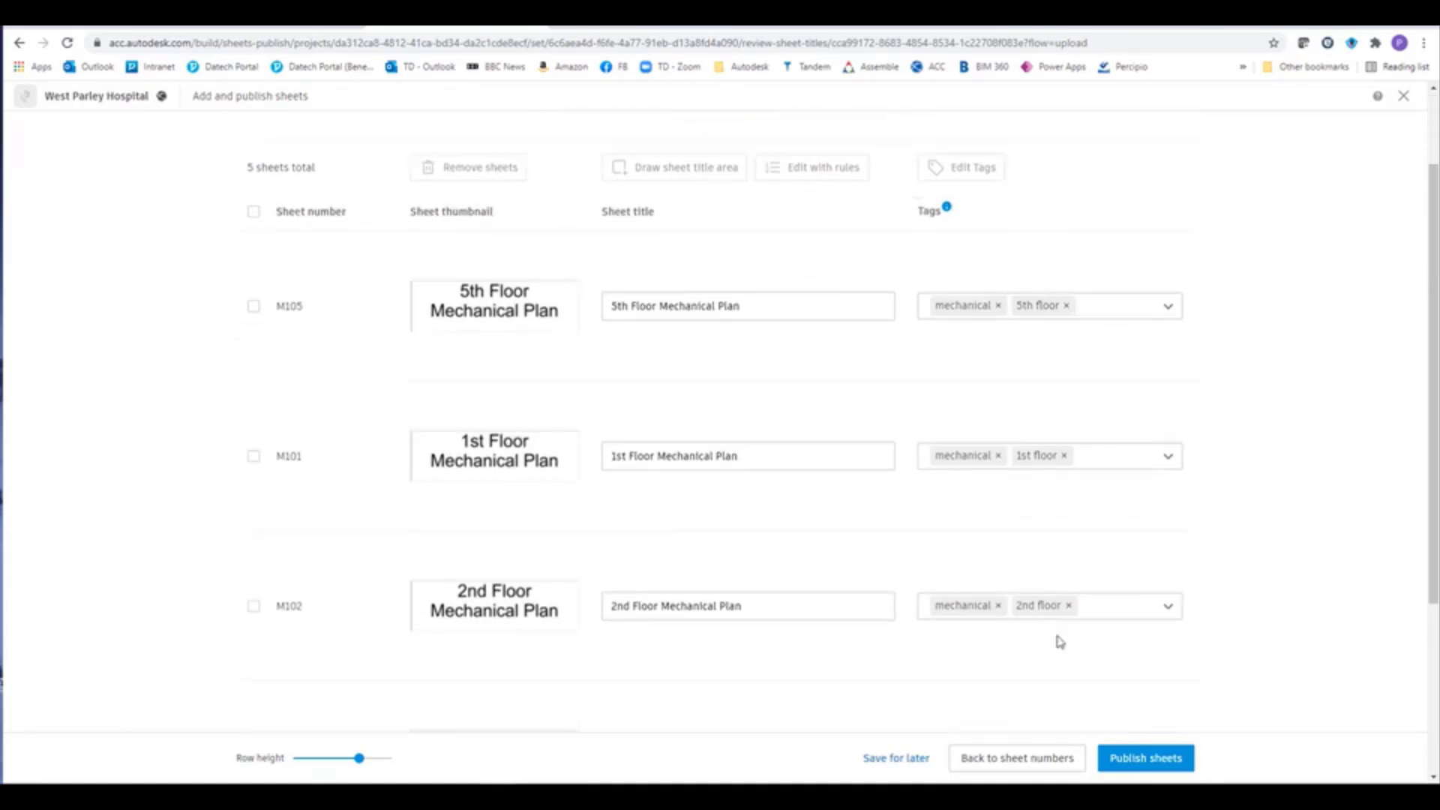
left_click(1142, 764)
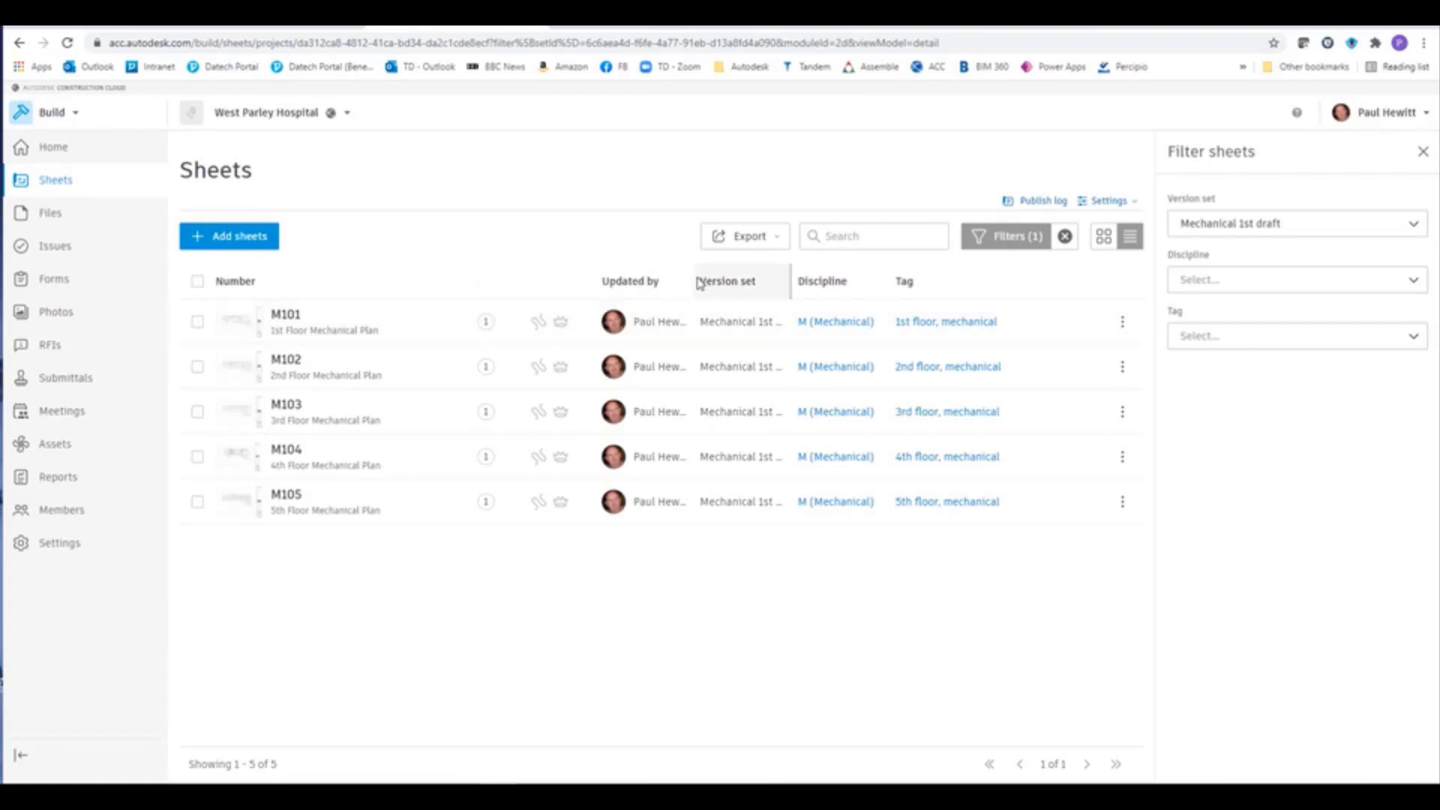
Widen the Updated by column of the sheet list and look through the available discipline filter options
left_click_drag(693, 279, 710, 283)
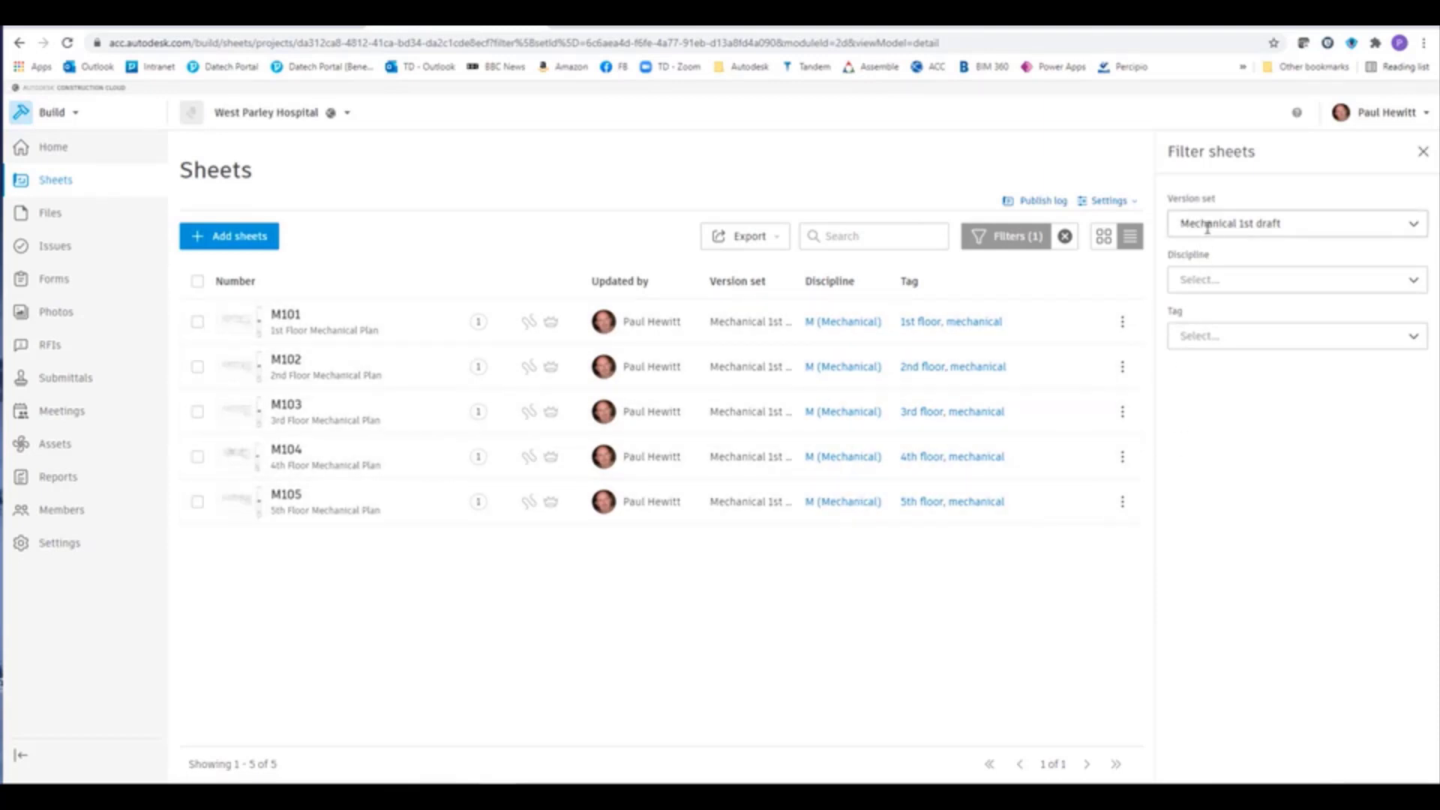
left_click(1209, 280)
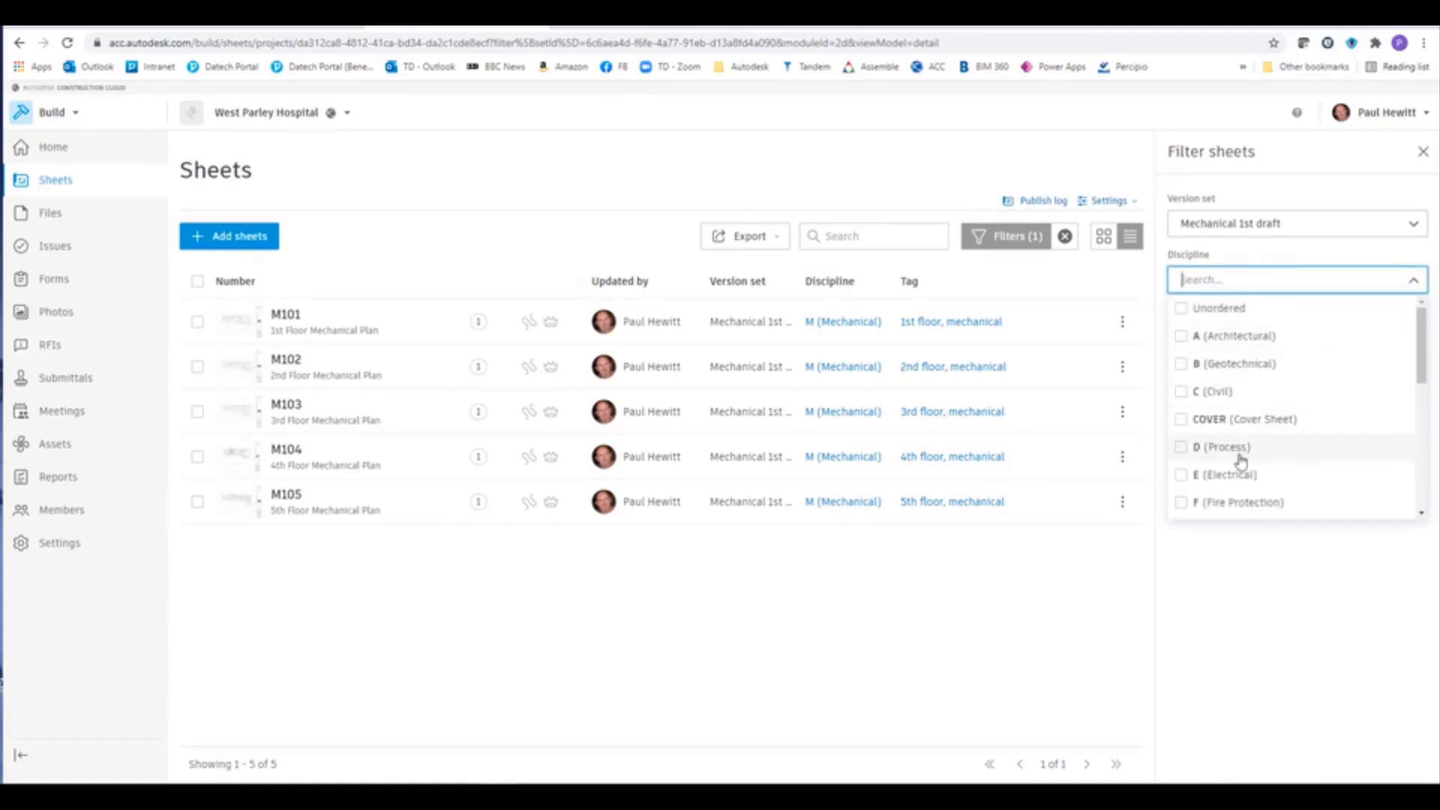
scroll(1241, 461, "down", 3)
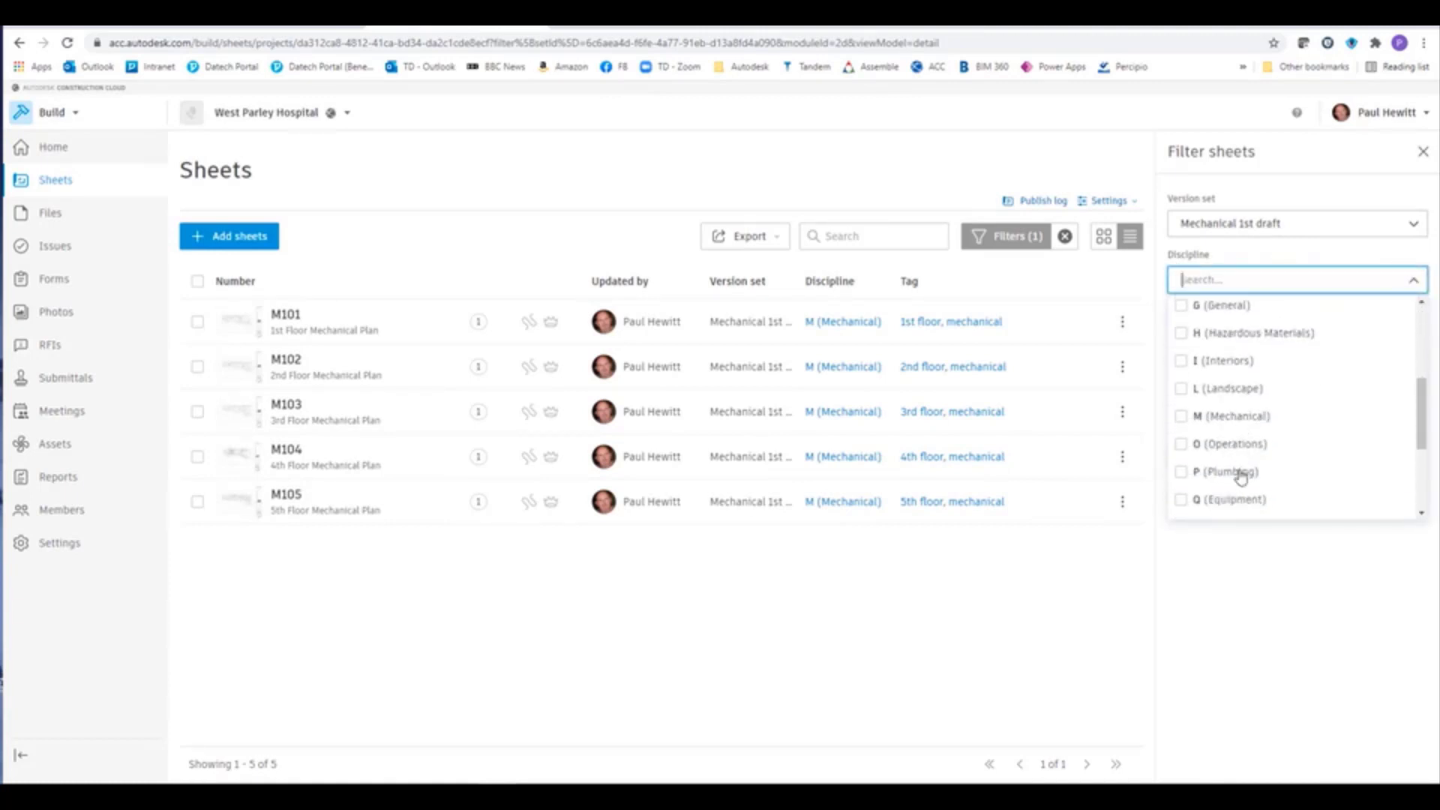
left_click(1236, 574)
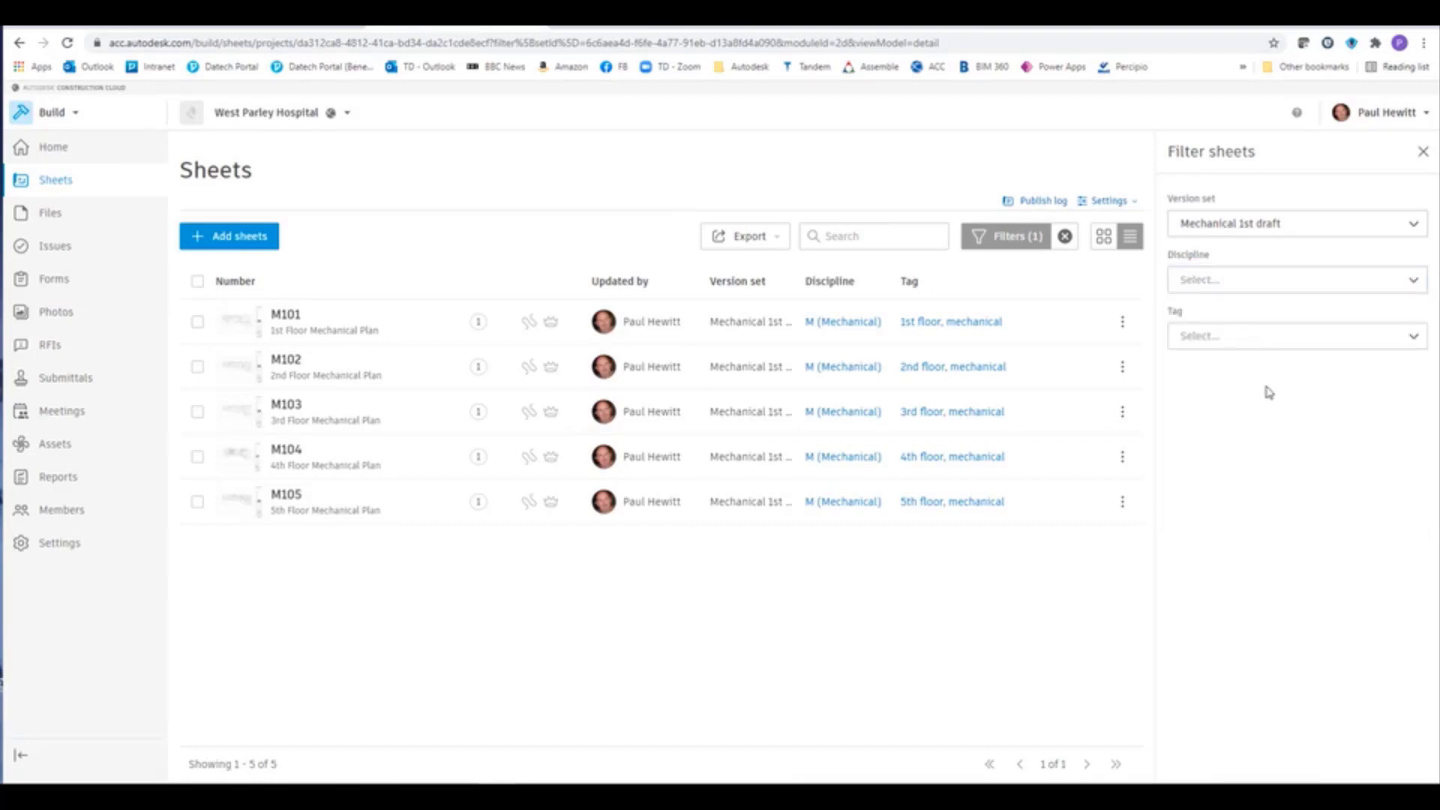
Filter the sheet list by the "3rd floor" tag and remove that tag filter again
left_click(1267, 335)
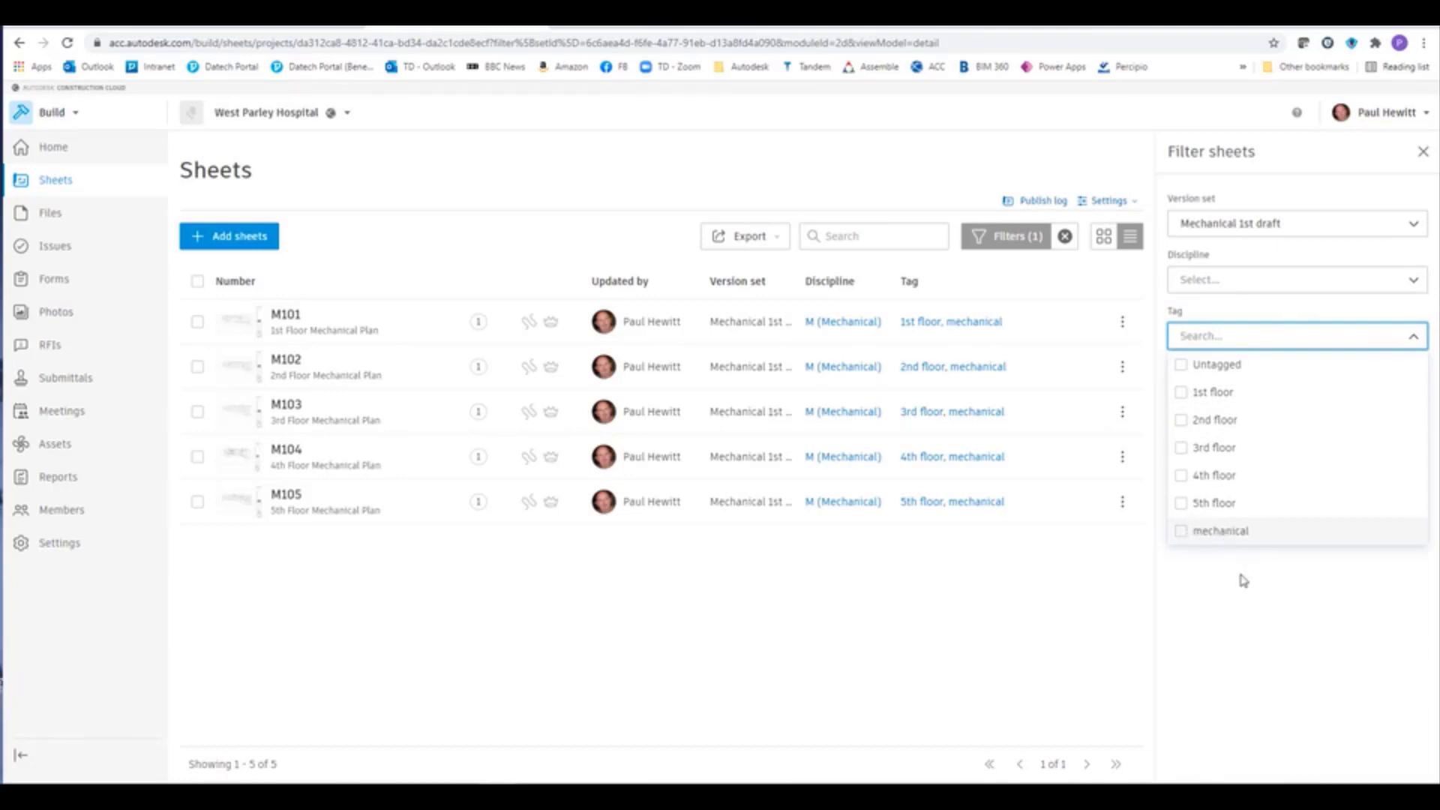
left_click(1182, 448)
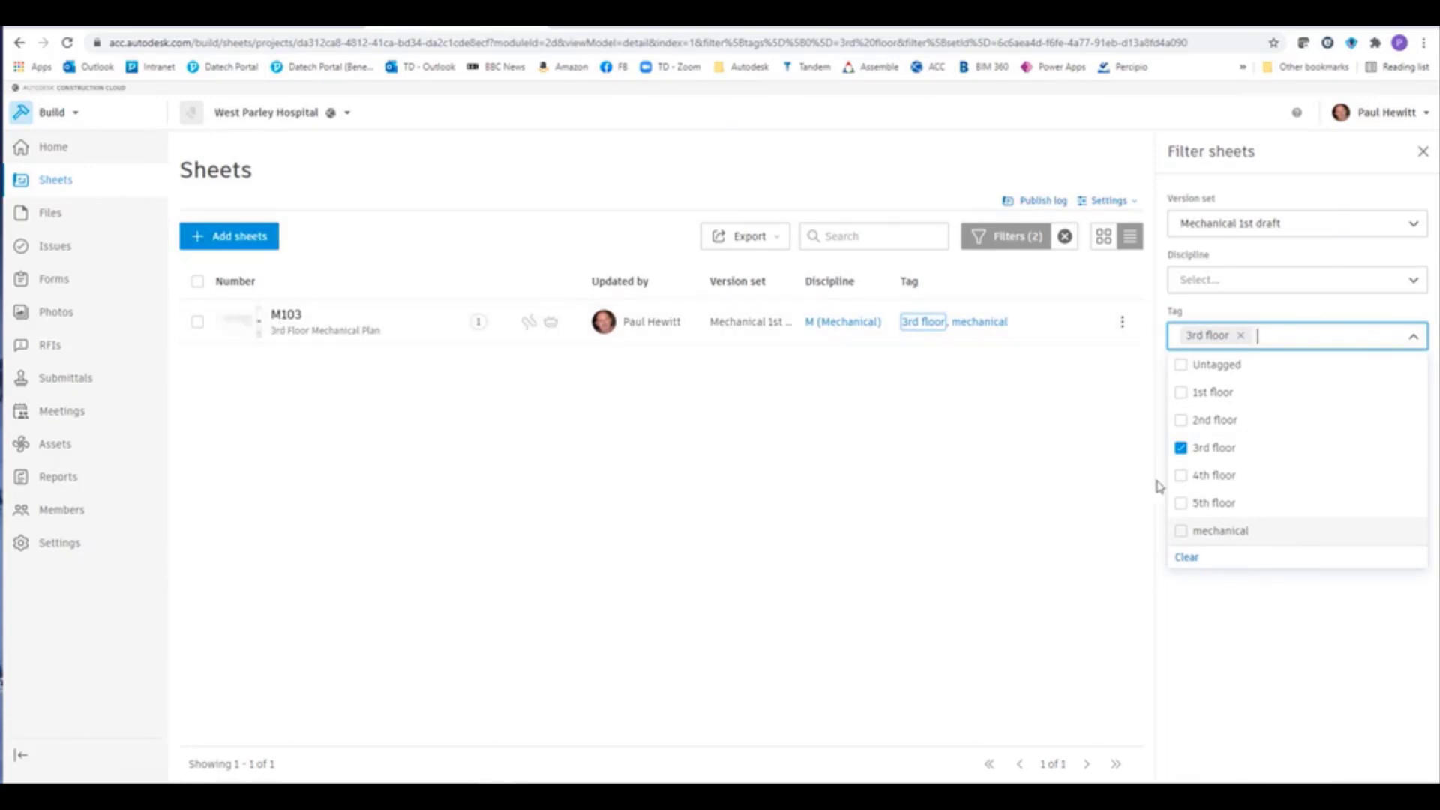
left_click(1182, 450)
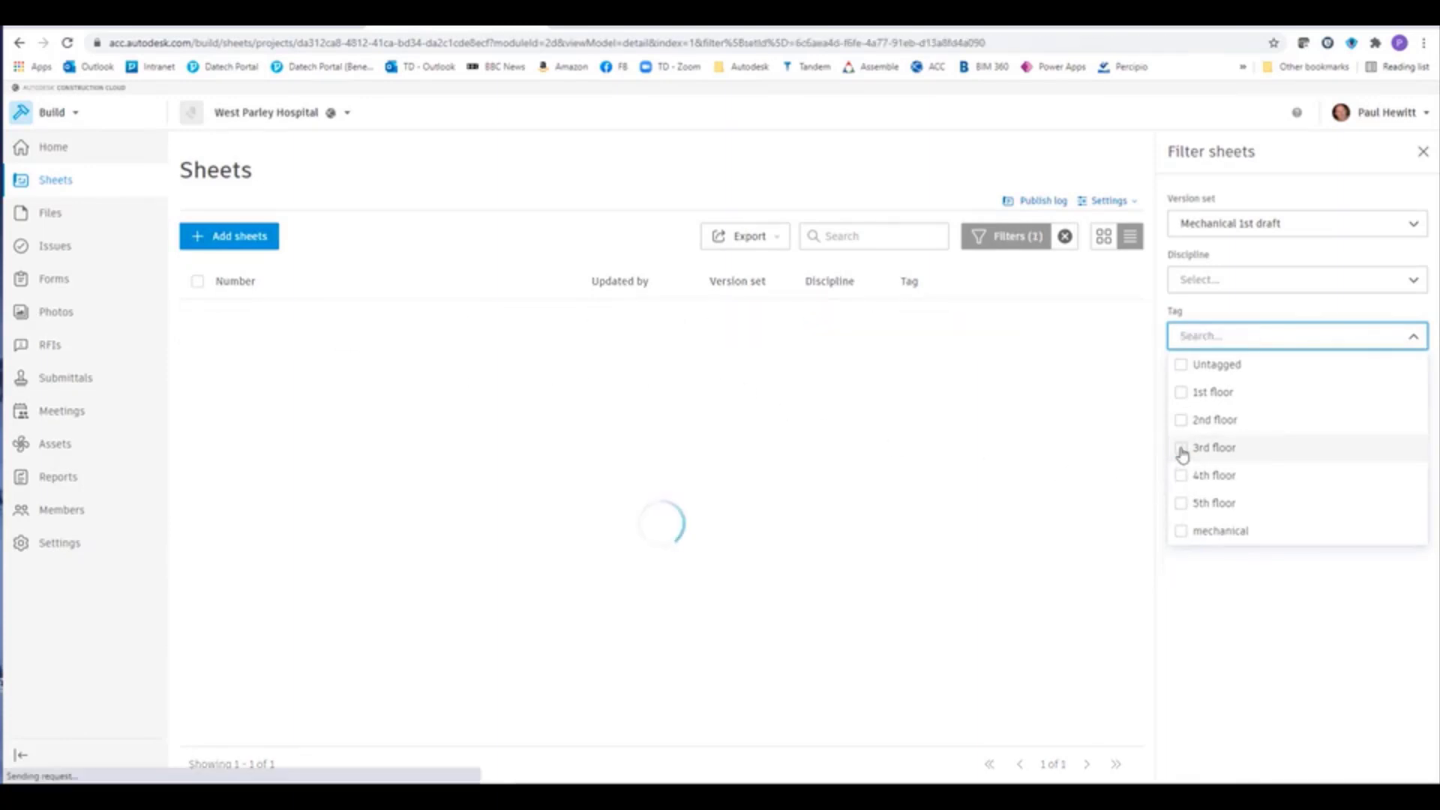
left_click(1223, 606)
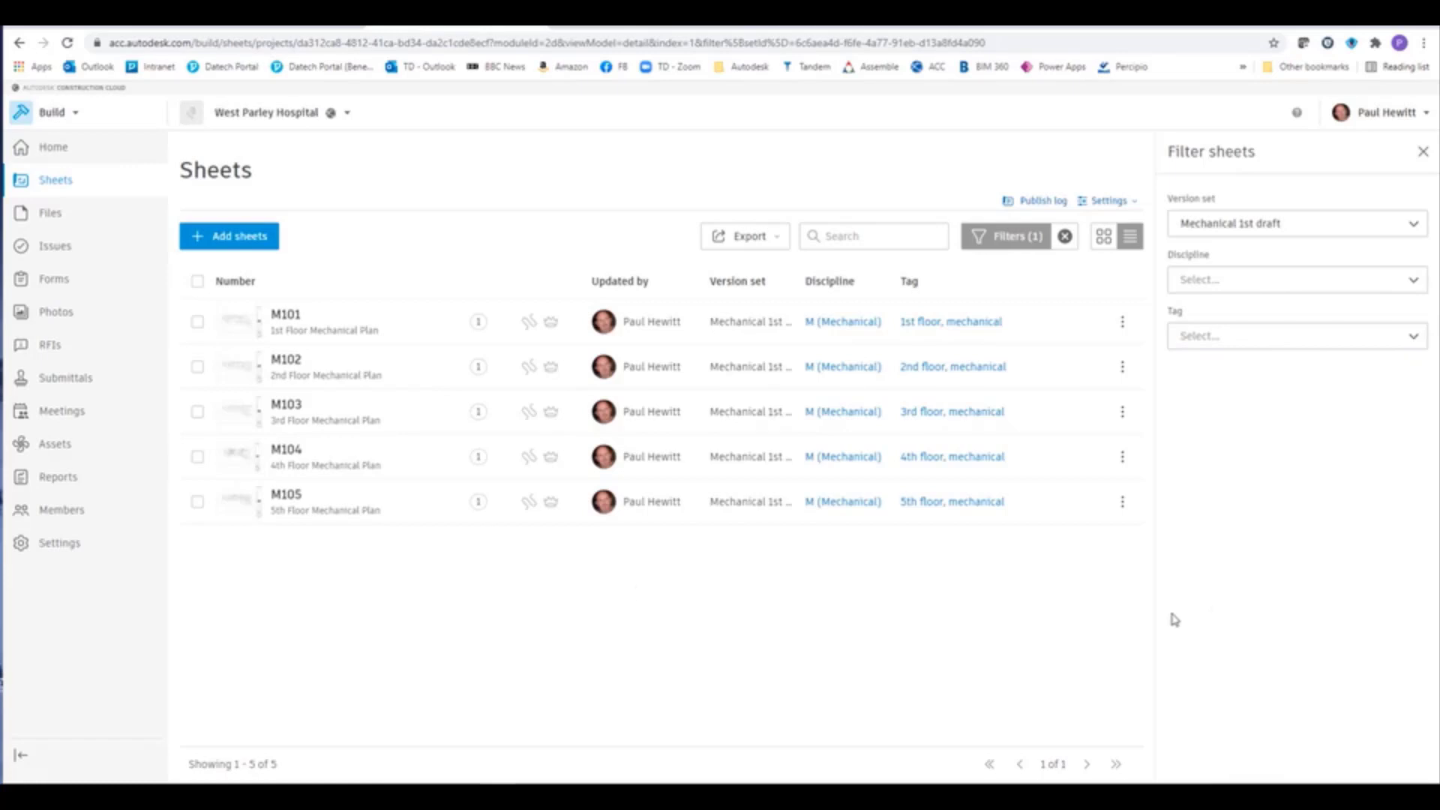
Open sheet M101, examine its mechanical ductwork up close and exit the viewer
left_click(316, 324)
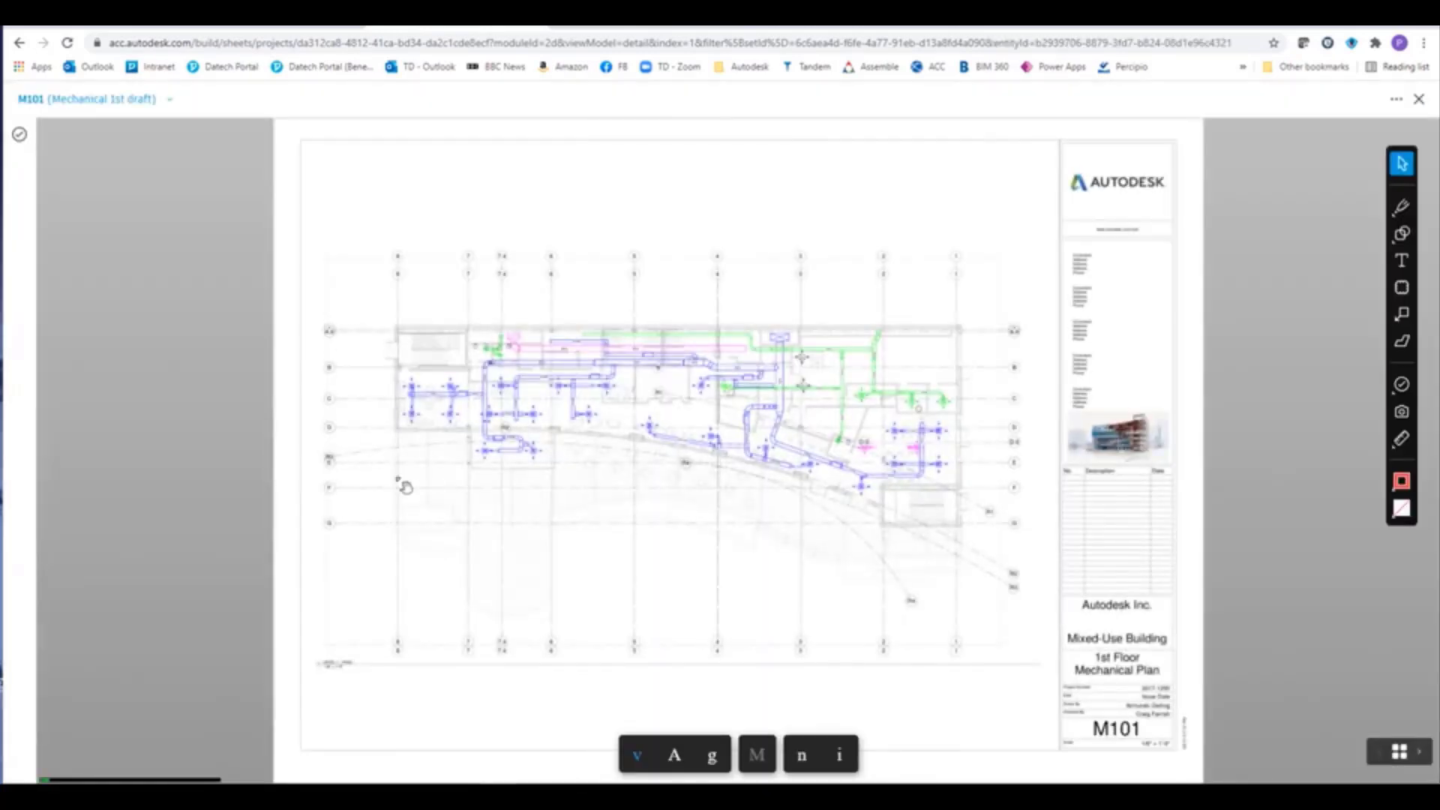
scroll(759, 471, "up", 5)
scroll(760, 471, "up", 5)
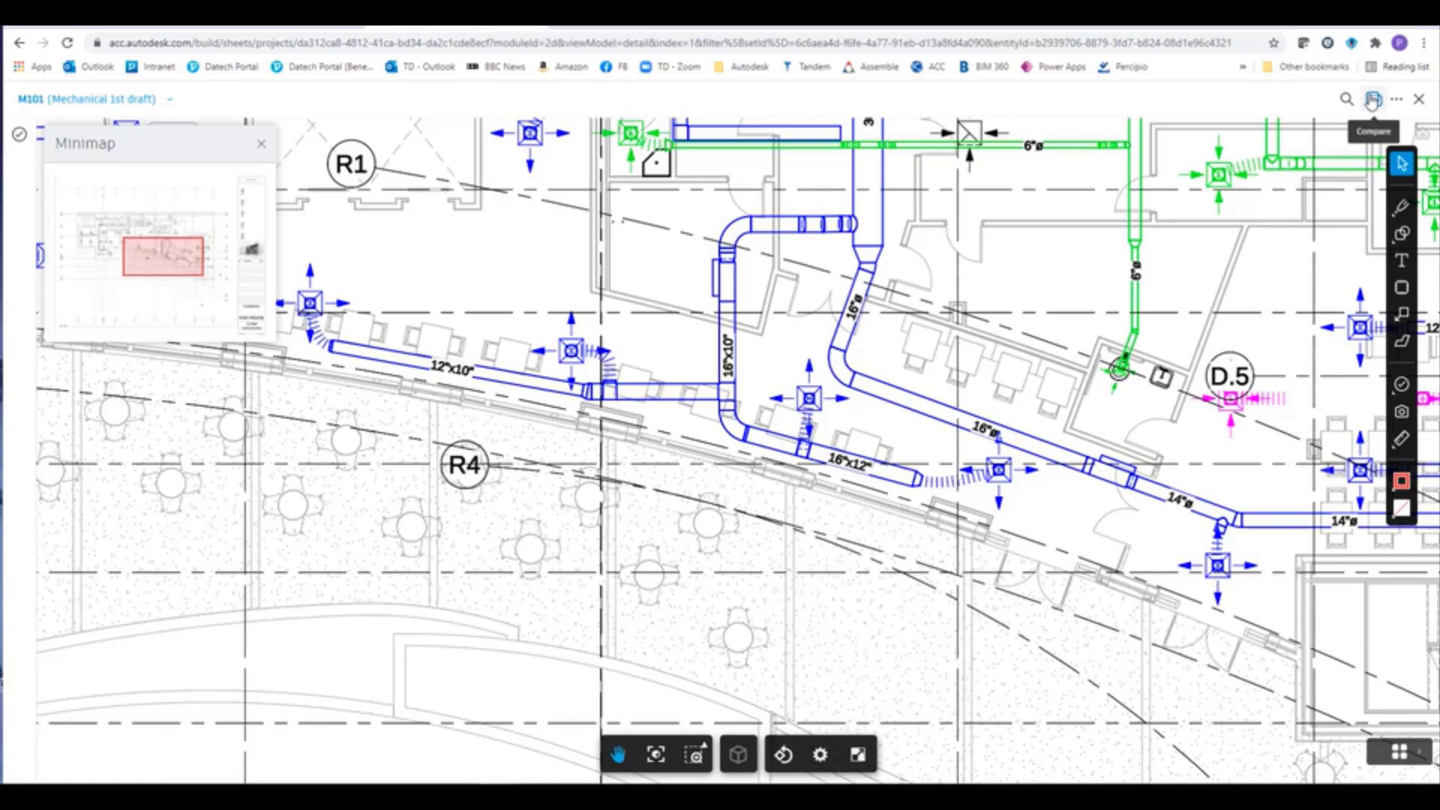
left_click(1419, 99)
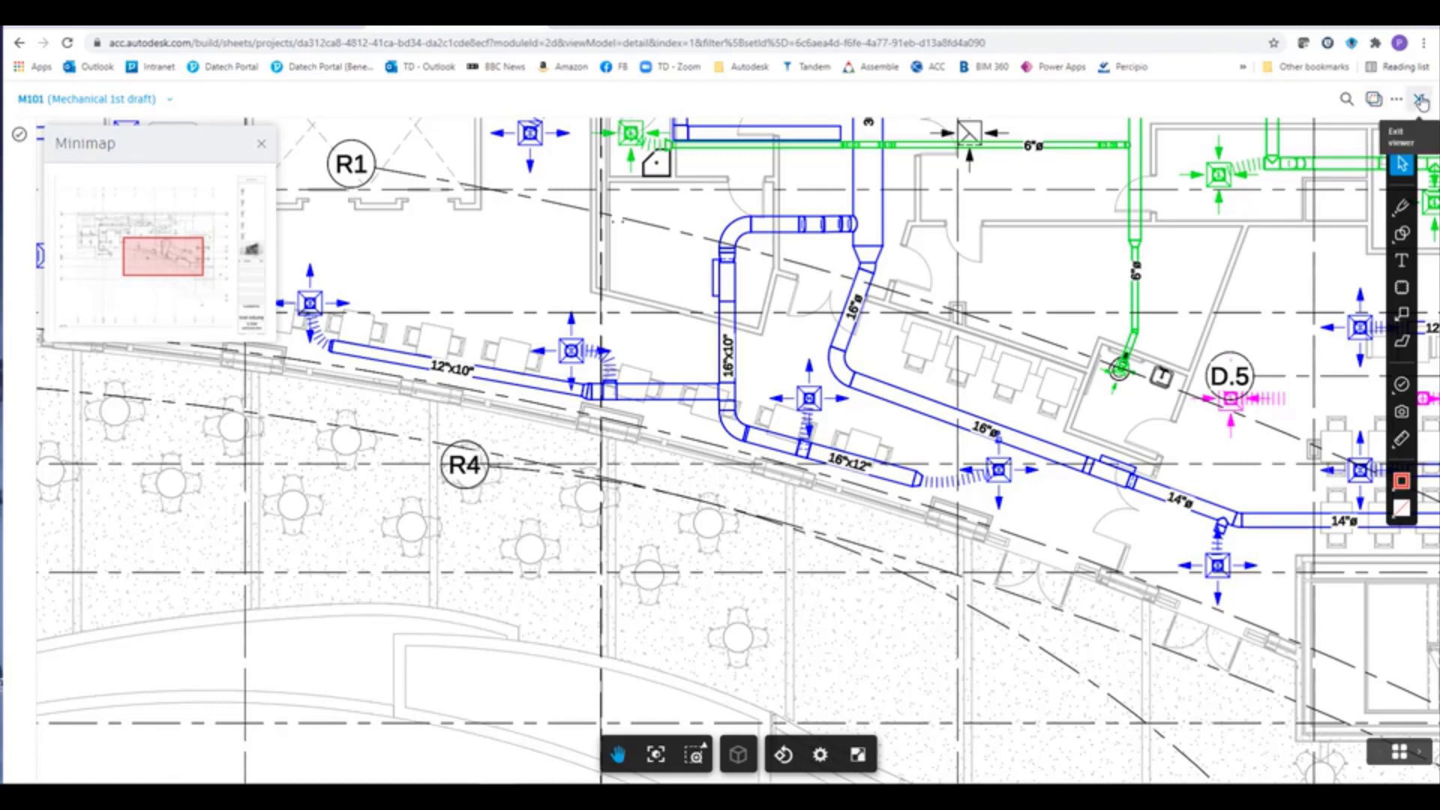